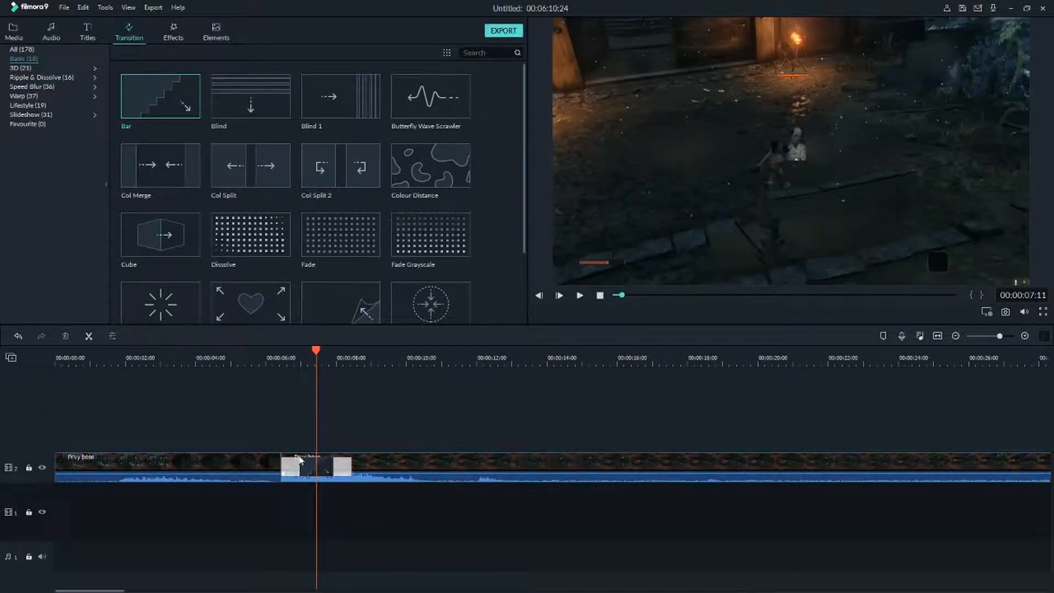
Preview the existing transition between the two Privy boss clips and delete it.
{"action": "left_click", "coordinate": [246, 361]}
{"action": "key", "text": "space"}
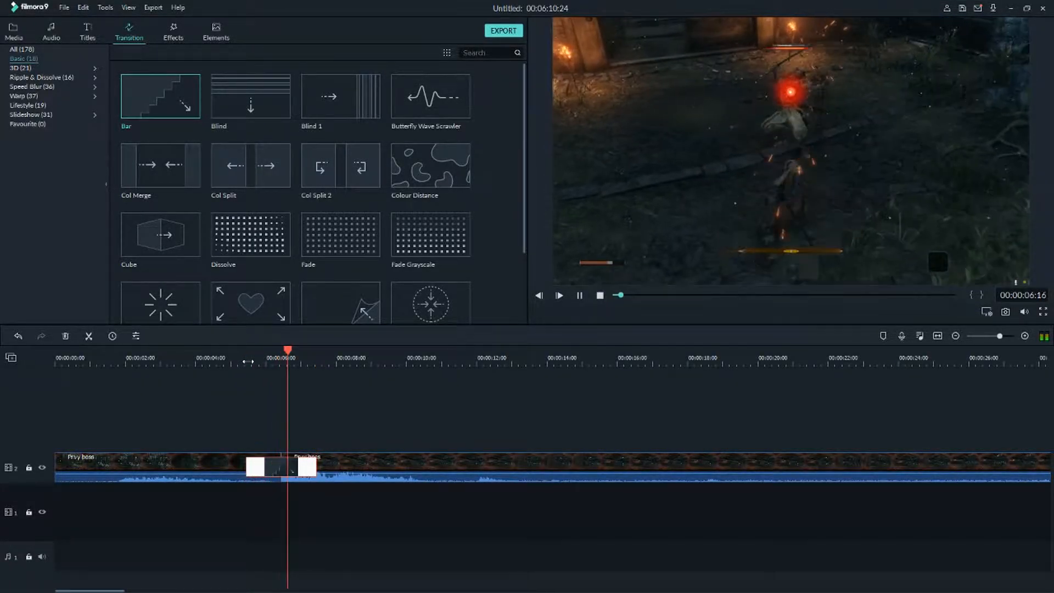
{"action": "left_click", "coordinate": [289, 471]}
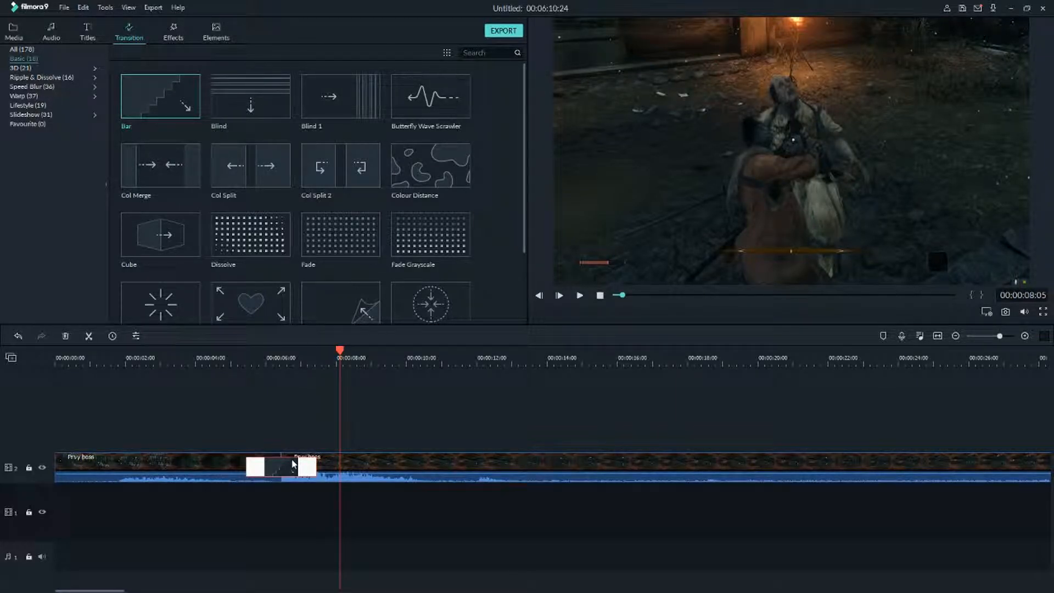
{"action": "key", "text": "Delete"}
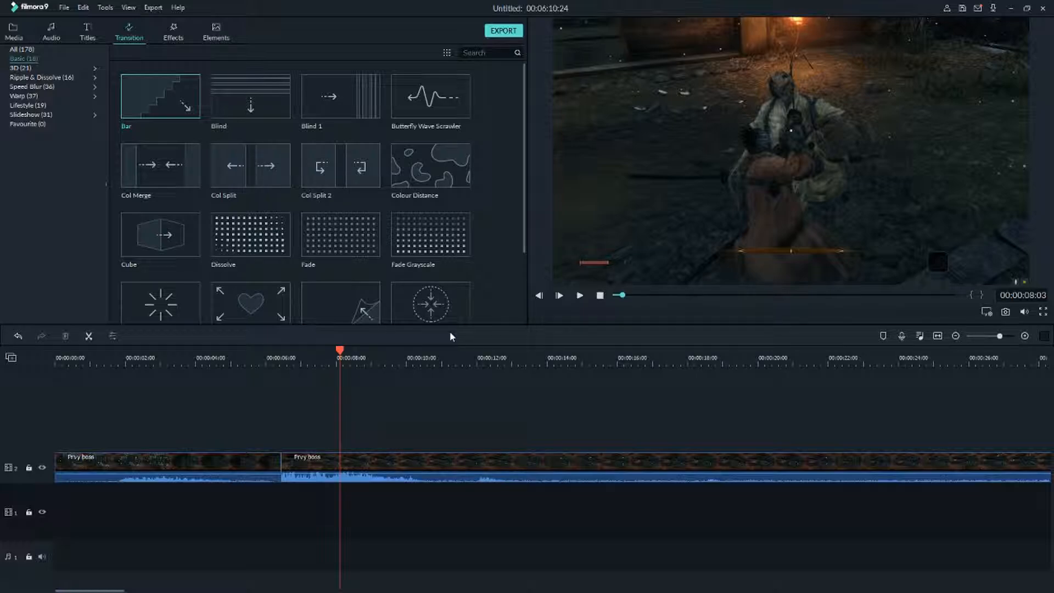
Apply the Butterfly Wave Scrawler transition at the cut between the two clips and play it back.
{"action": "scroll", "coordinate": [460, 163], "scroll_direction": "down", "scroll_amount": 2}
{"action": "scroll", "coordinate": [430, 165], "scroll_direction": "up", "scroll_amount": 2}
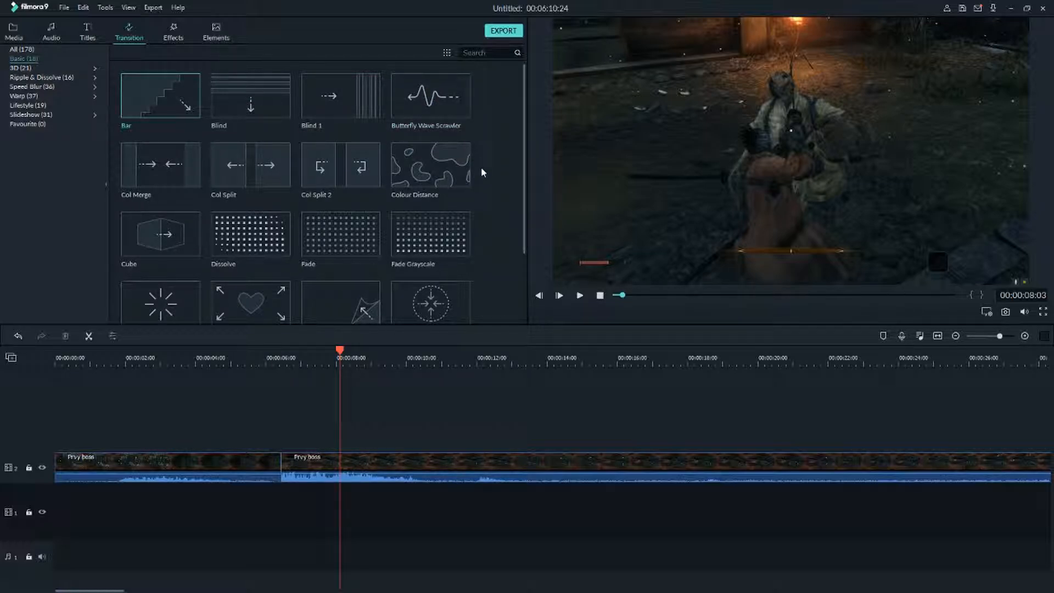
{"action": "left_click", "coordinate": [266, 361]}
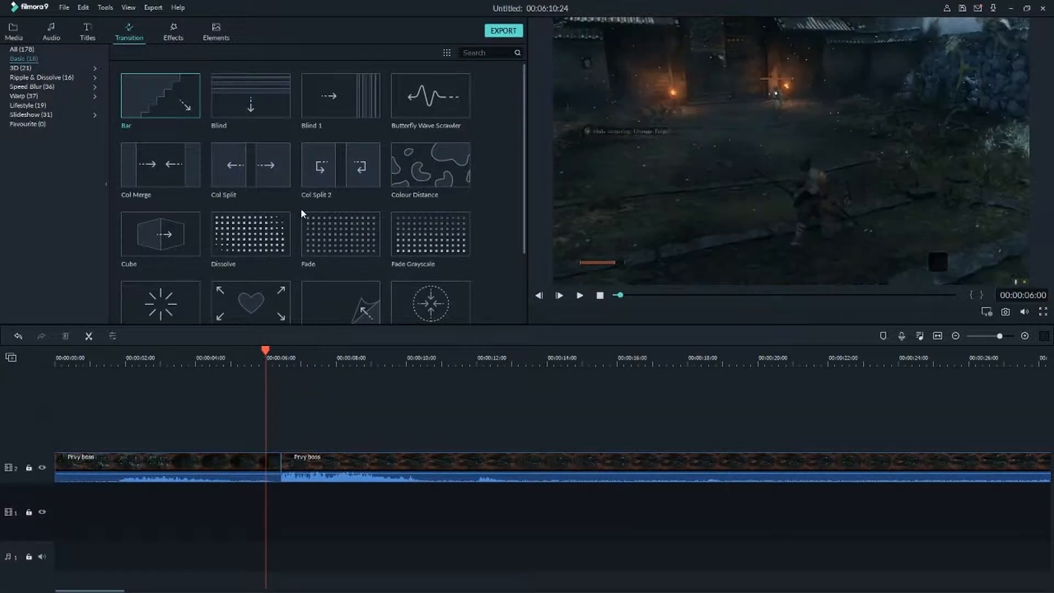
{"action": "left_click_drag", "start_coordinate": [420, 102], "coordinate": [308, 467]}
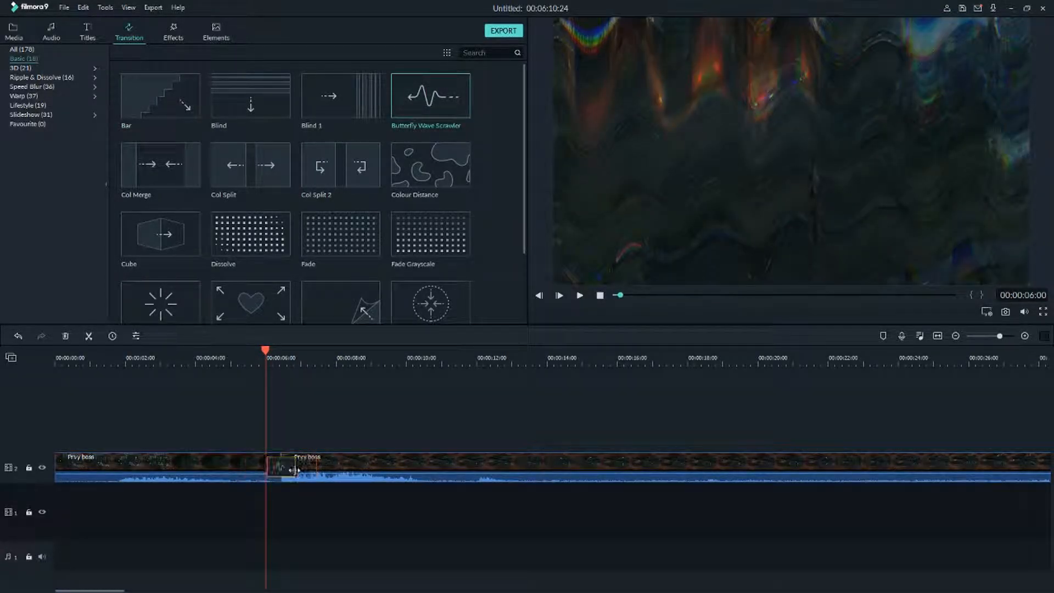
{"action": "key", "text": "space"}
{"action": "key", "text": "space"}
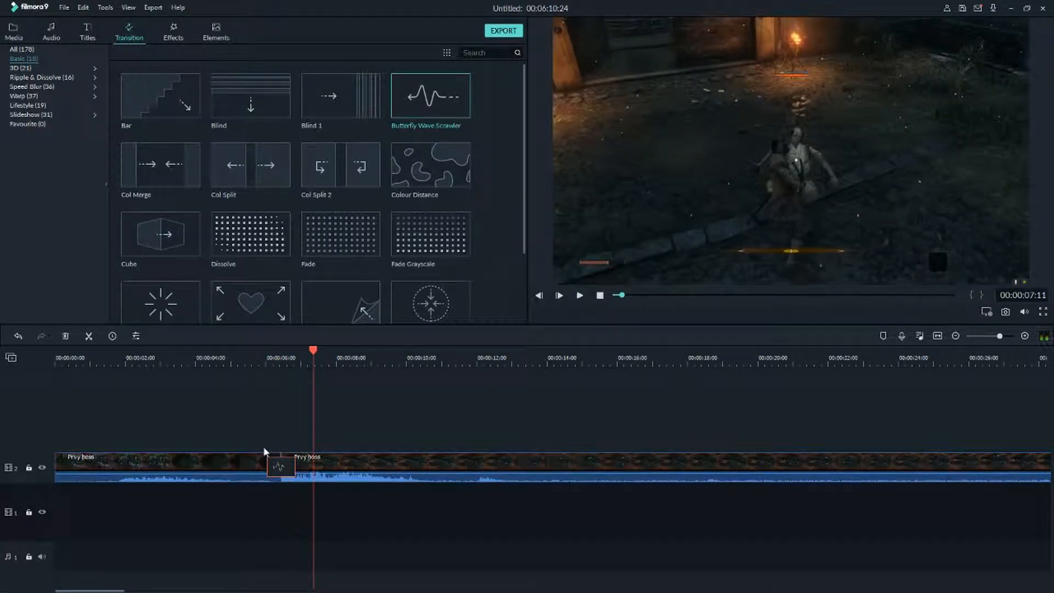
Apply the Colour Distance transition at the cut, play it back from just before the cut, and delete it.
{"action": "left_click_drag", "start_coordinate": [428, 161], "coordinate": [281, 464]}
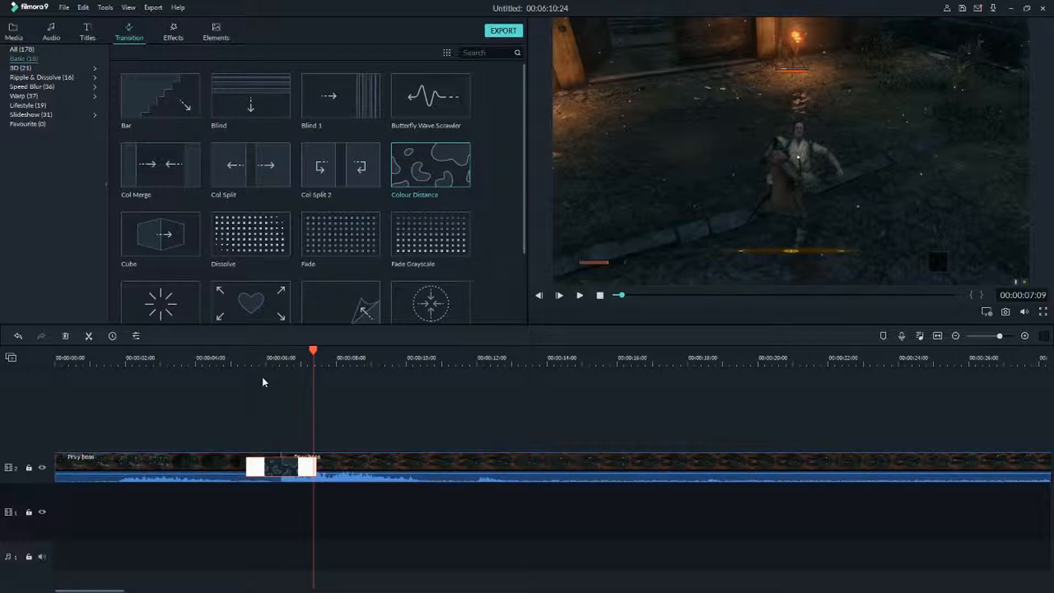
{"action": "left_click", "coordinate": [258, 361]}
{"action": "left_click", "coordinate": [248, 364]}
{"action": "key", "text": "space"}
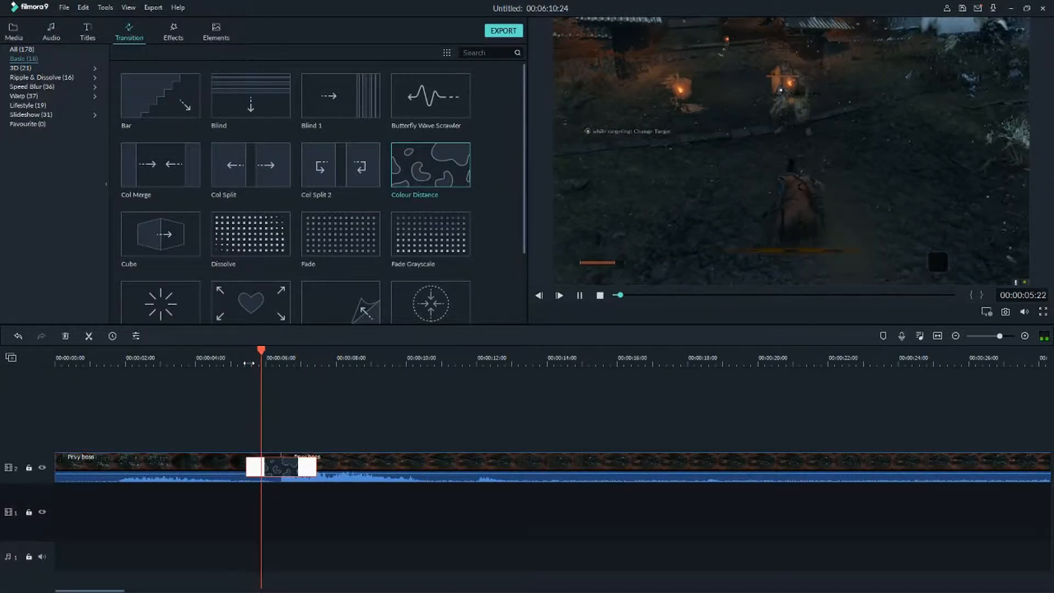
{"action": "left_click", "coordinate": [263, 470]}
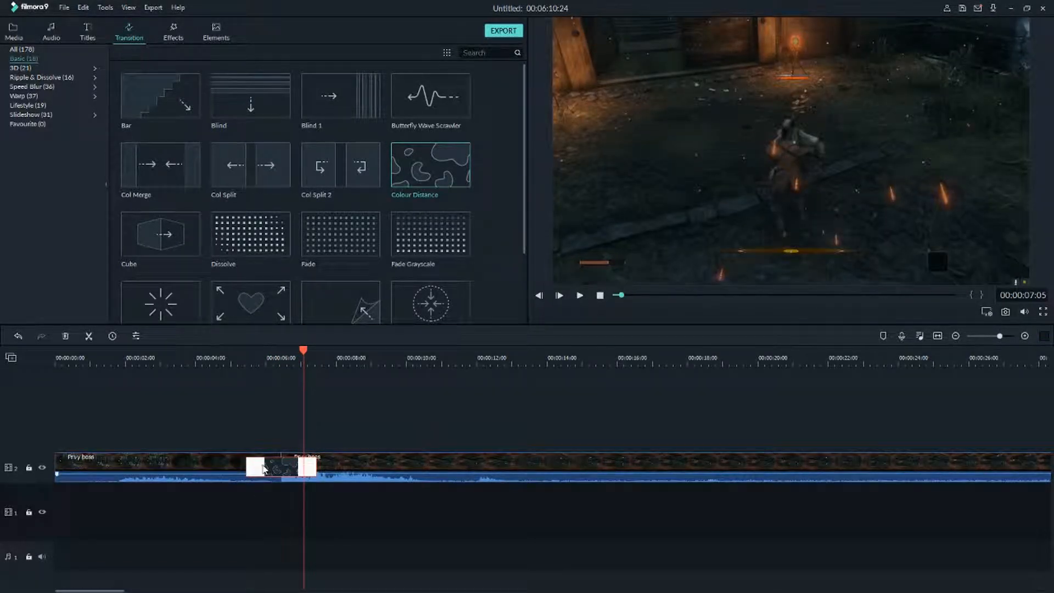
{"action": "key", "text": "Delete"}
Apply the Flash transition at the cut, play it back from just before the cut, and delete it.
{"action": "scroll", "coordinate": [175, 249], "scroll_direction": "down", "scroll_amount": 2}
{"action": "left_click_drag", "start_coordinate": [173, 205], "coordinate": [281, 463]}
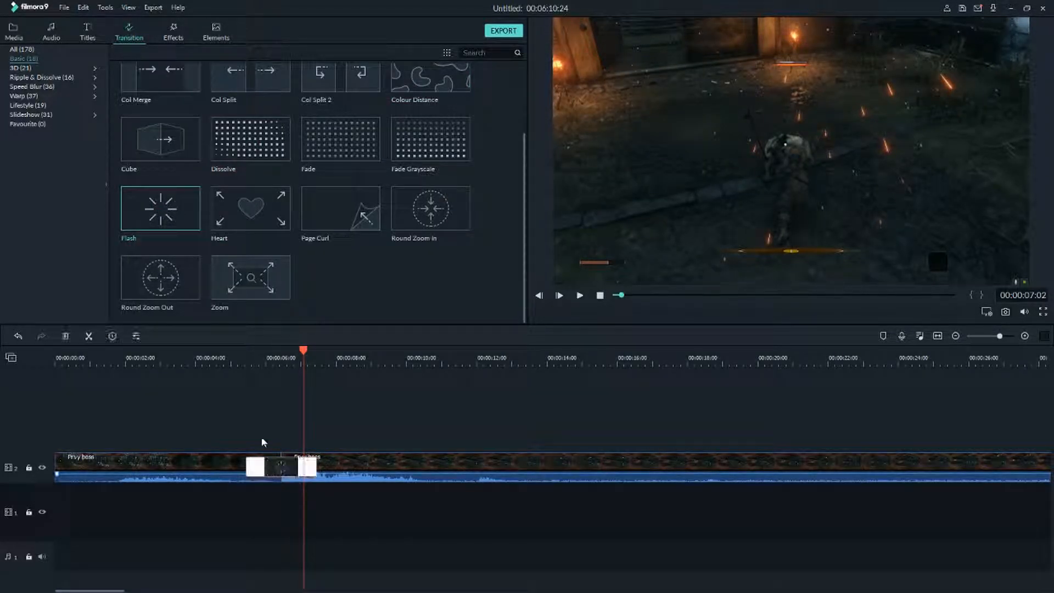
{"action": "left_click", "coordinate": [246, 361]}
{"action": "key", "text": "space"}
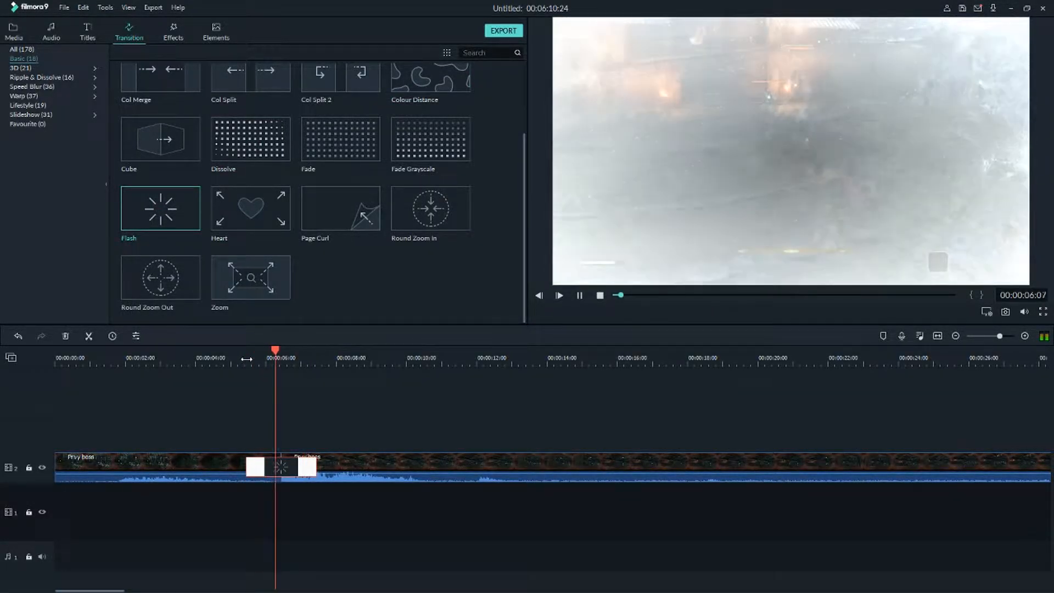
{"action": "left_click", "coordinate": [262, 477]}
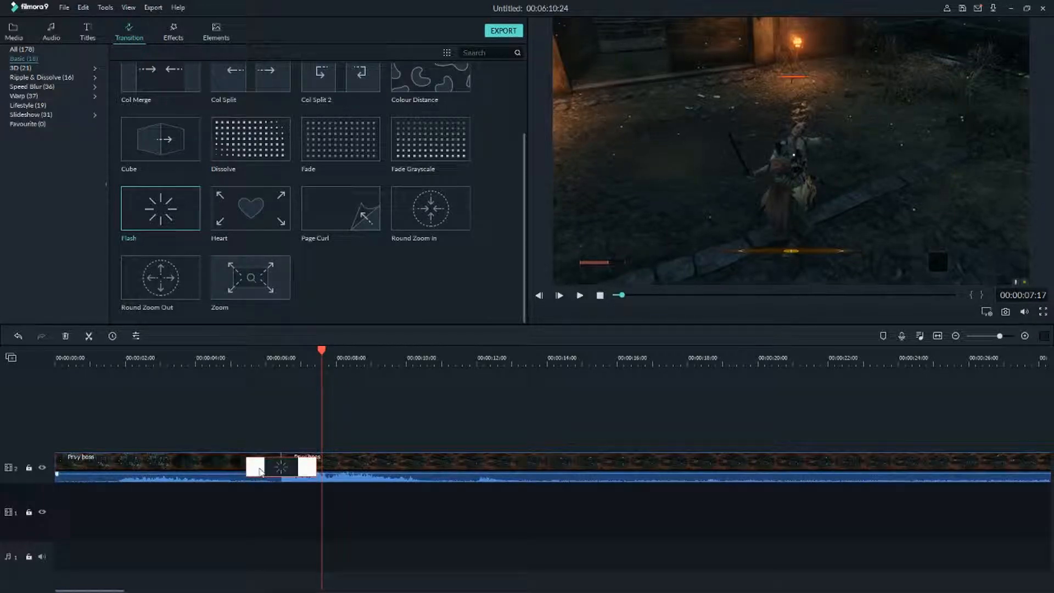
{"action": "key", "text": "Delete"}
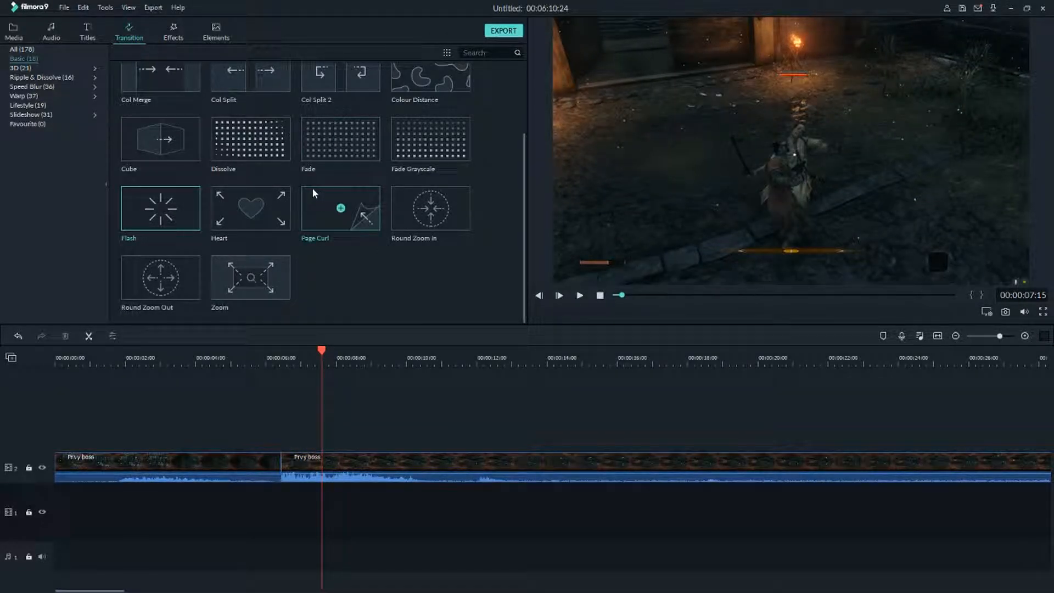
Apply the Page Curl transition at the cut between the clips and play it back.
{"action": "left_click_drag", "start_coordinate": [312, 188], "coordinate": [259, 430]}
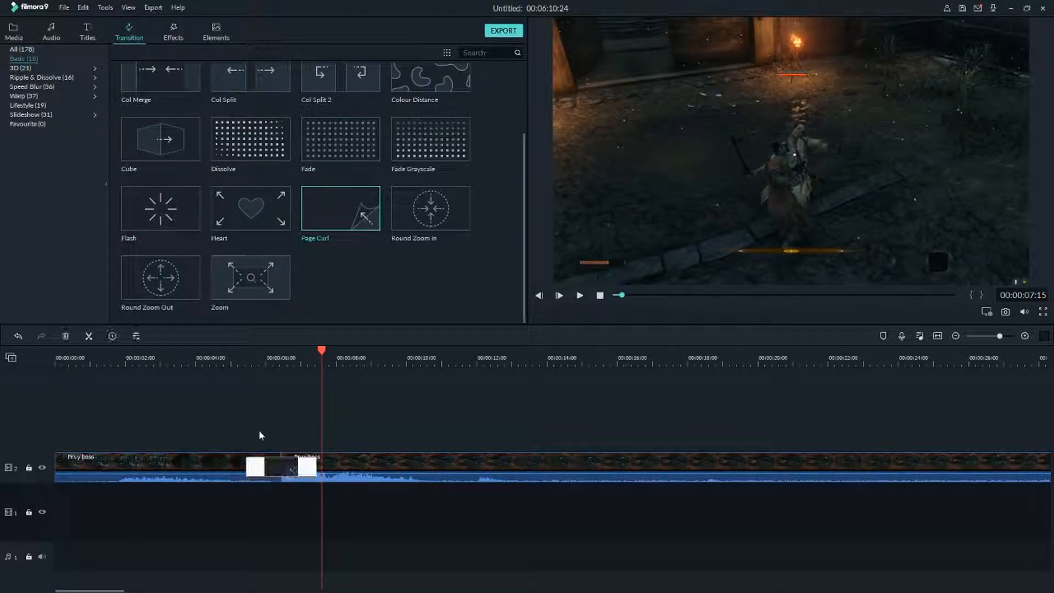
{"action": "left_click", "coordinate": [249, 354]}
{"action": "key", "text": "space"}
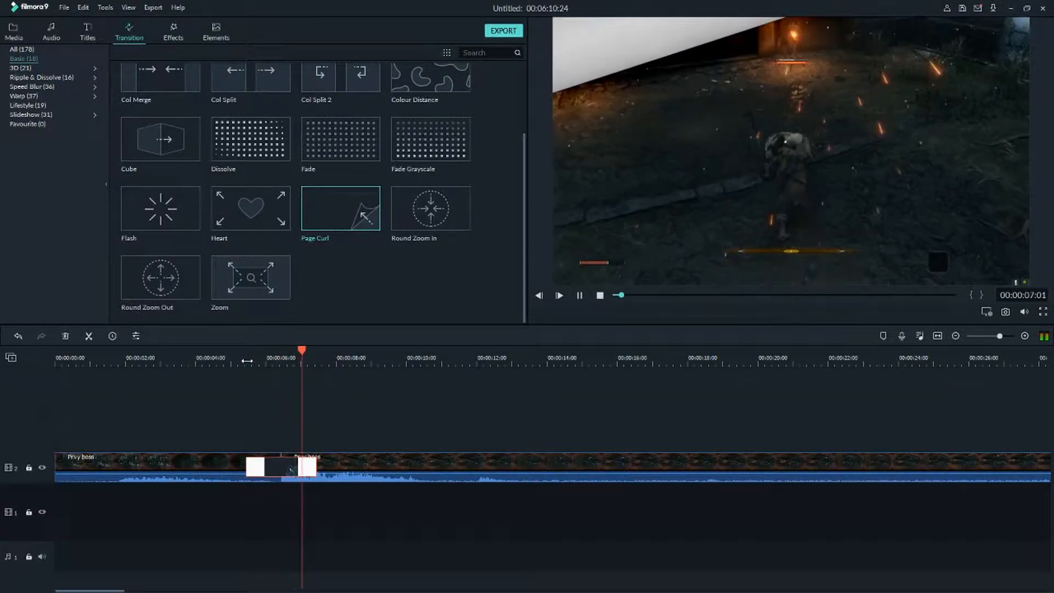
{"action": "key", "text": "space"}
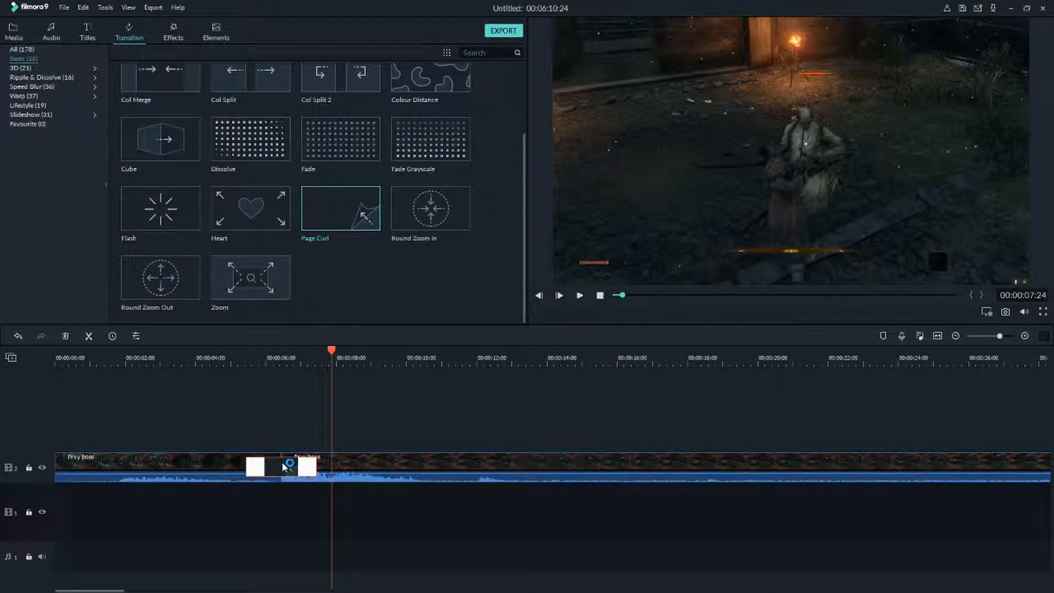
{"action": "scroll", "coordinate": [355, 263], "scroll_direction": "up", "scroll_amount": 3}
{"action": "scroll", "coordinate": [354, 256], "scroll_direction": "down", "scroll_amount": 3}
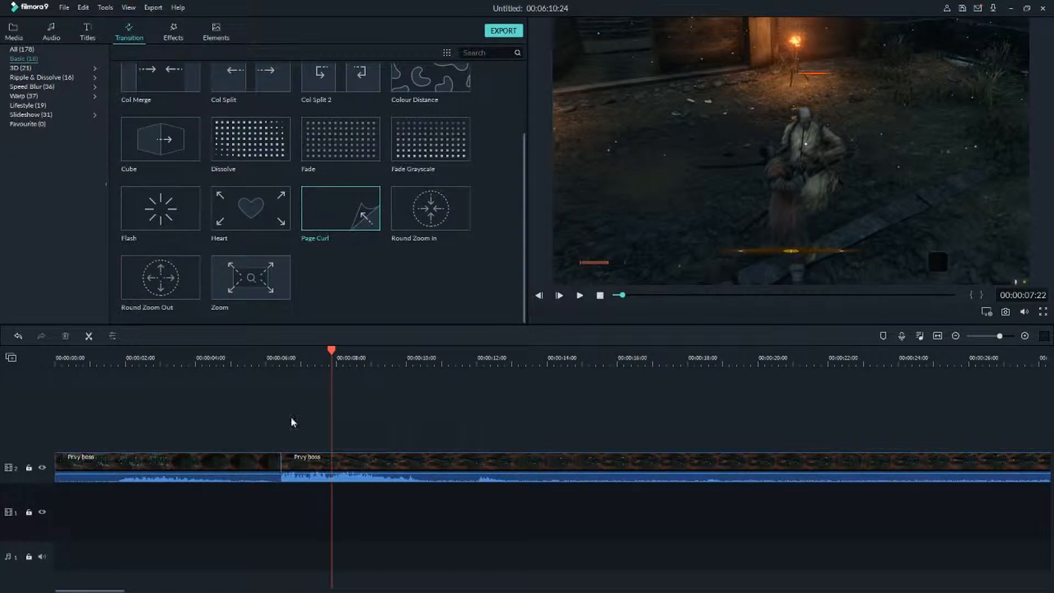
Apply the Zoom transition at the cut, play it back from just before the cut, and delete it.
{"action": "left_click_drag", "start_coordinate": [277, 277], "coordinate": [280, 471]}
{"action": "left_click", "coordinate": [262, 351]}
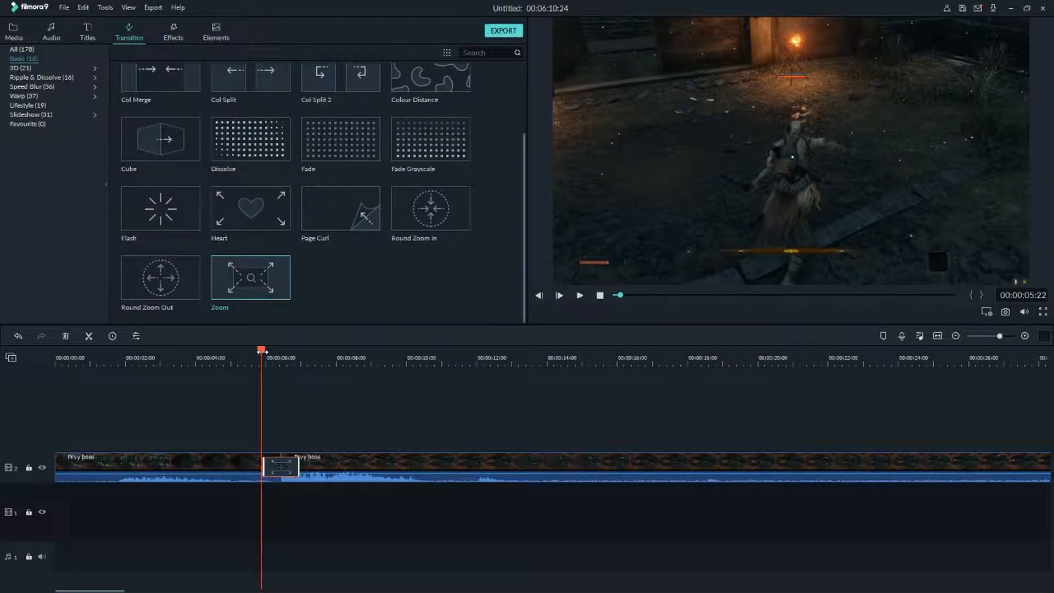
{"action": "key", "text": "space"}
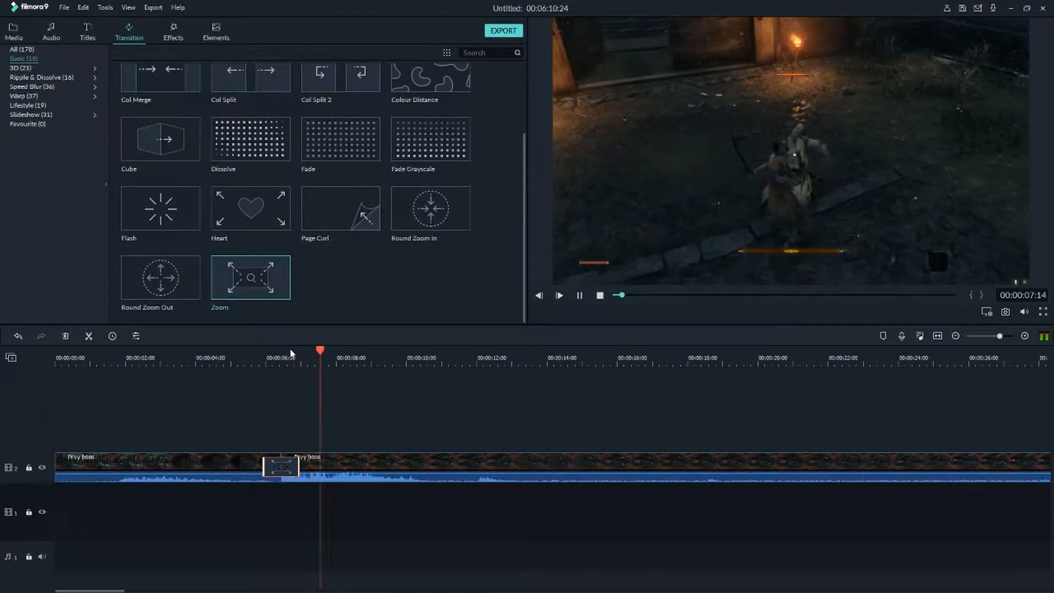
{"action": "key", "text": "space"}
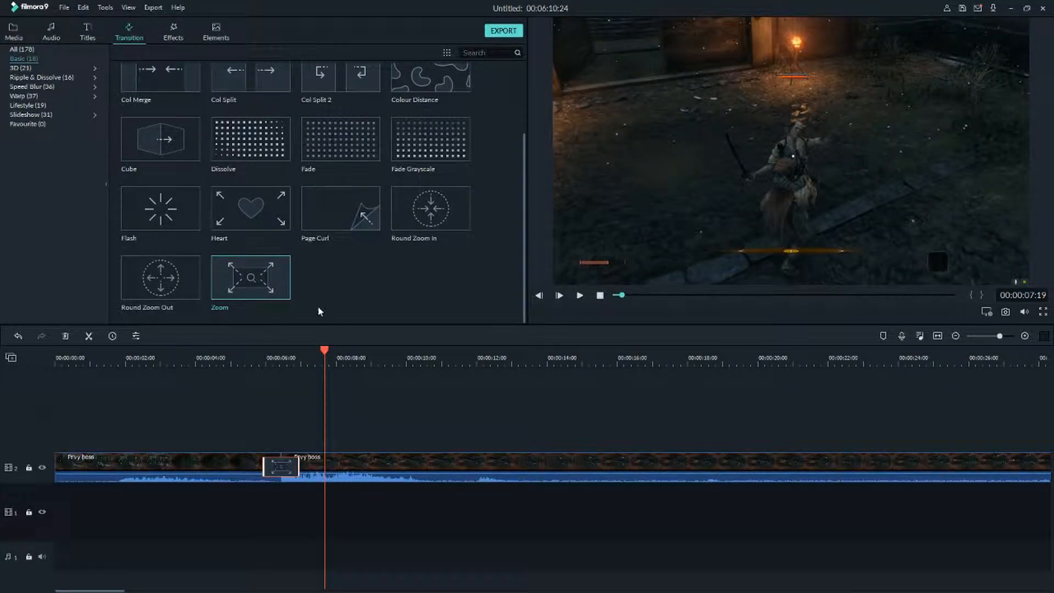
{"action": "key", "text": "Delete"}
Open the 3D transition category and browse through its transitions.
{"action": "scroll", "coordinate": [367, 240], "scroll_direction": "up", "scroll_amount": 3}
{"action": "scroll", "coordinate": [365, 238], "scroll_direction": "down", "scroll_amount": 3}
{"action": "scroll", "coordinate": [343, 264], "scroll_direction": "up", "scroll_amount": 2}
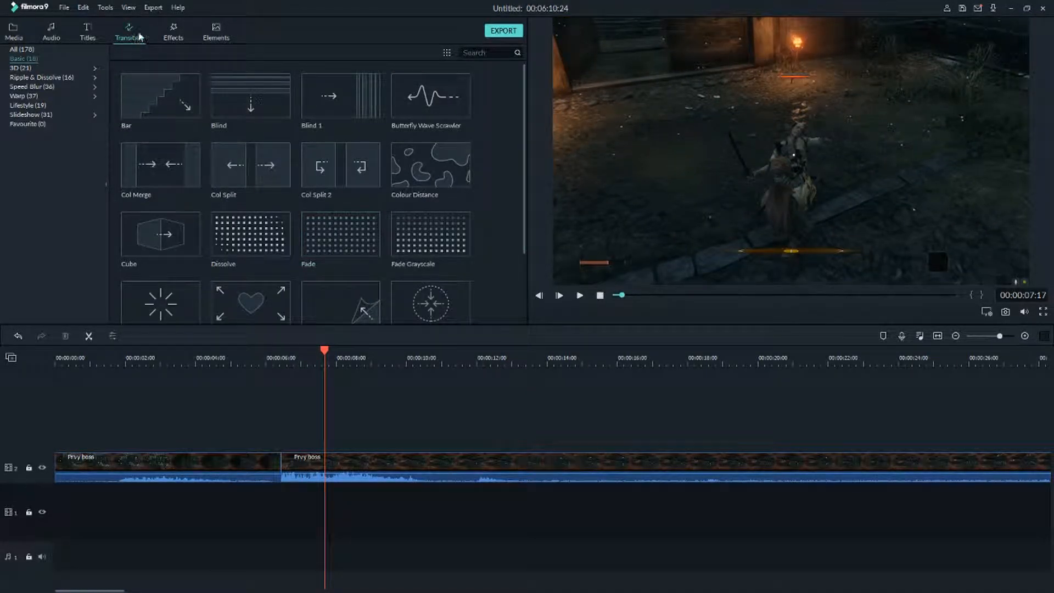
{"action": "left_click", "coordinate": [55, 67]}
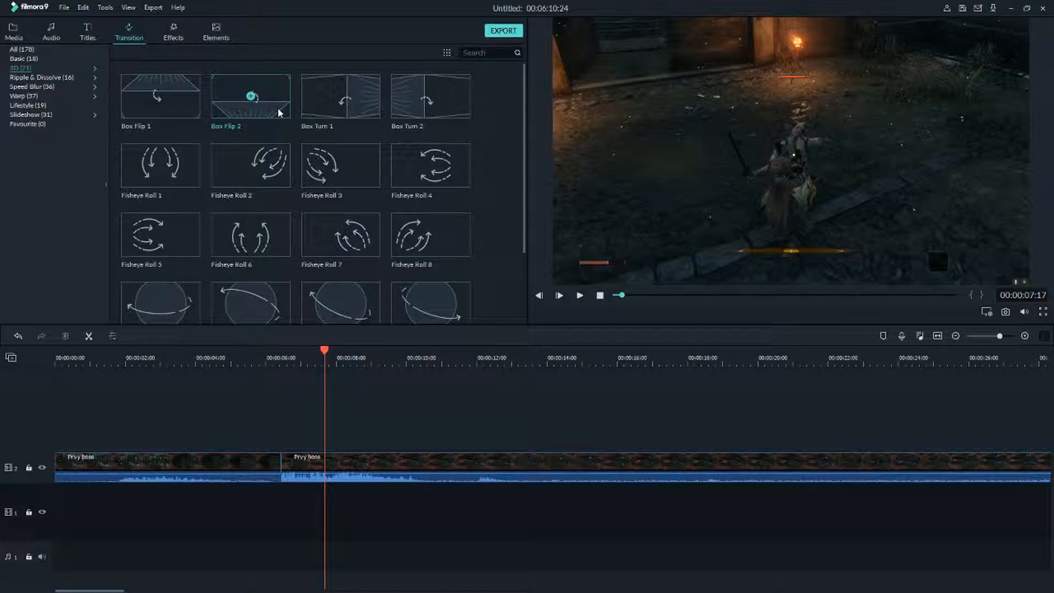
{"action": "scroll", "coordinate": [361, 160], "scroll_direction": "down", "scroll_amount": 3}
{"action": "scroll", "coordinate": [367, 209], "scroll_direction": "up", "scroll_amount": 3}
{"action": "scroll", "coordinate": [387, 190], "scroll_direction": "down", "scroll_amount": 3}
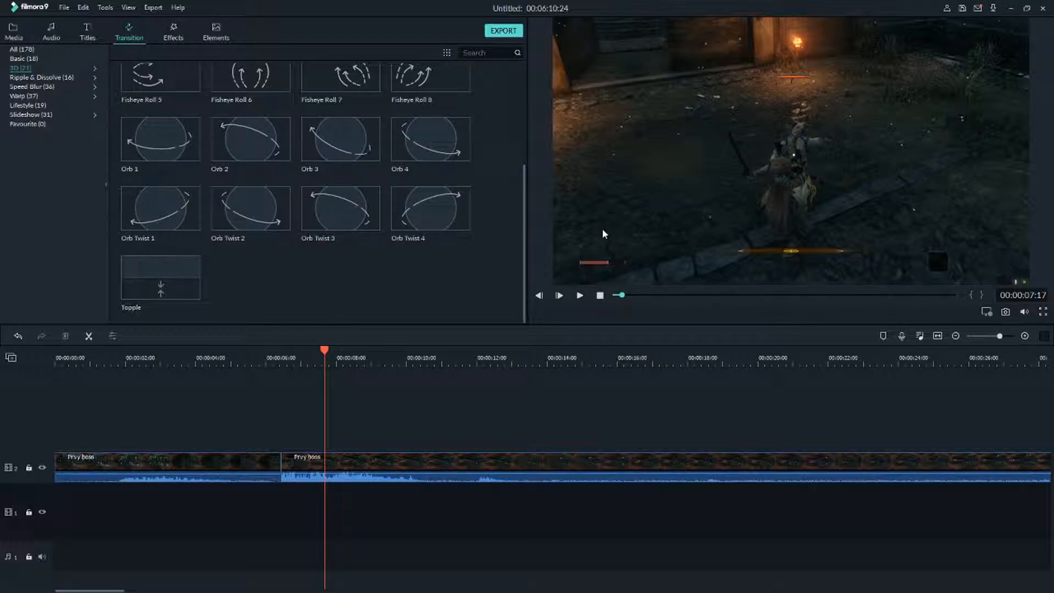
Apply the Orb 4 transition at the cut, play it back from just before the cut, and delete it.
{"action": "left_click_drag", "start_coordinate": [430, 141], "coordinate": [264, 469]}
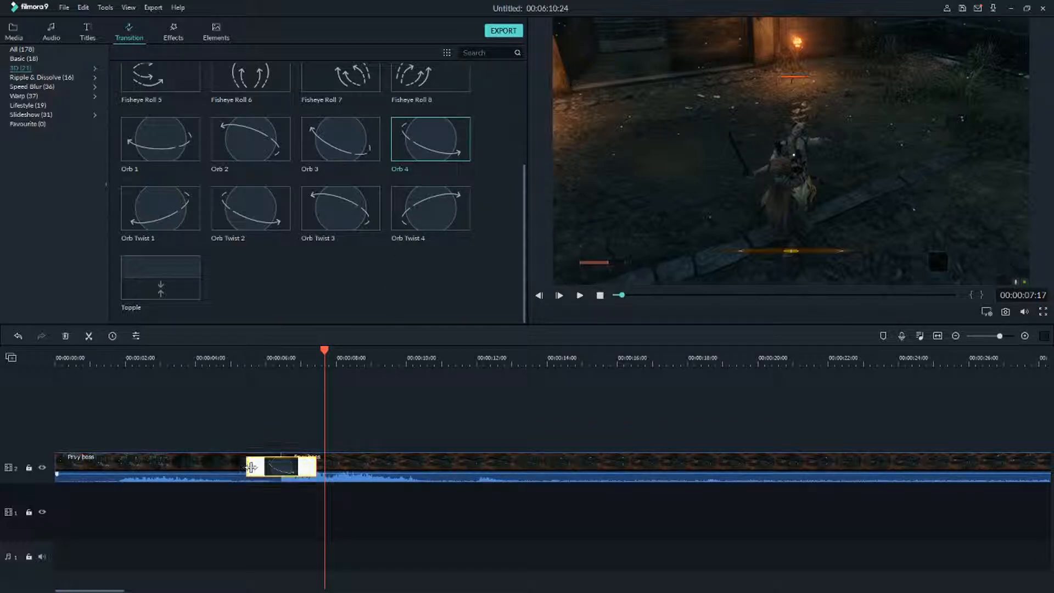
{"action": "left_click", "coordinate": [256, 365]}
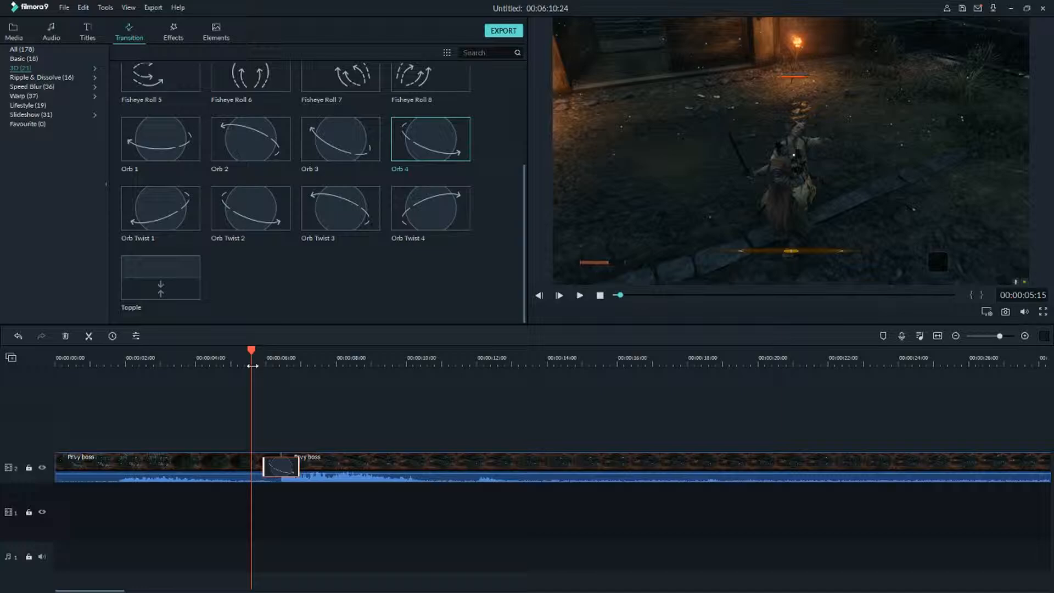
{"action": "key", "text": "space"}
{"action": "key", "text": "space"}
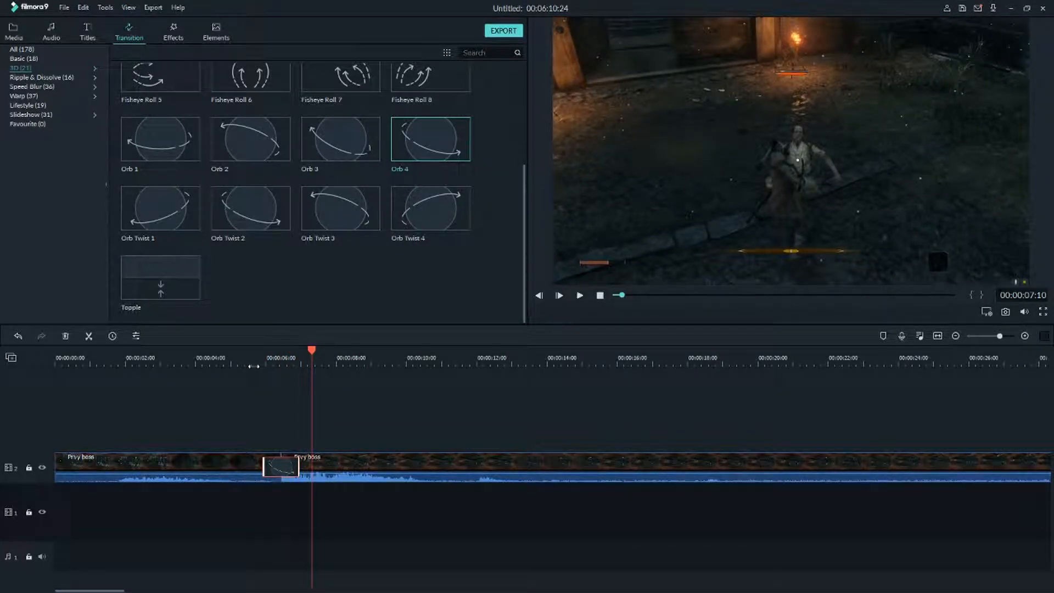
{"action": "key", "text": "Delete"}
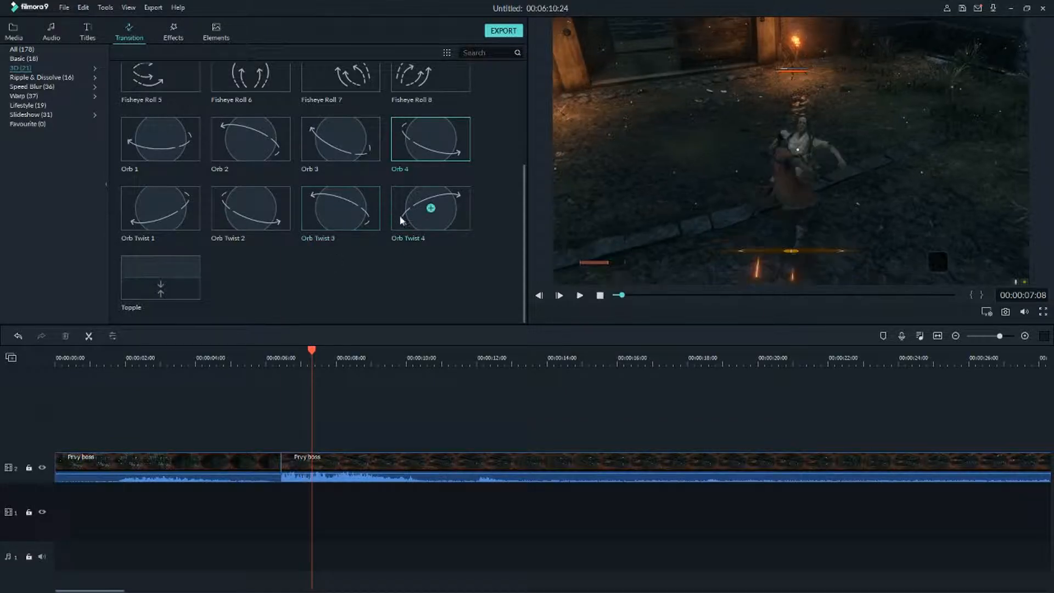
Apply the Orb Twist 4 transition at the cut, play it back from just before the cut, and delete it.
{"action": "left_click_drag", "start_coordinate": [422, 212], "coordinate": [271, 442]}
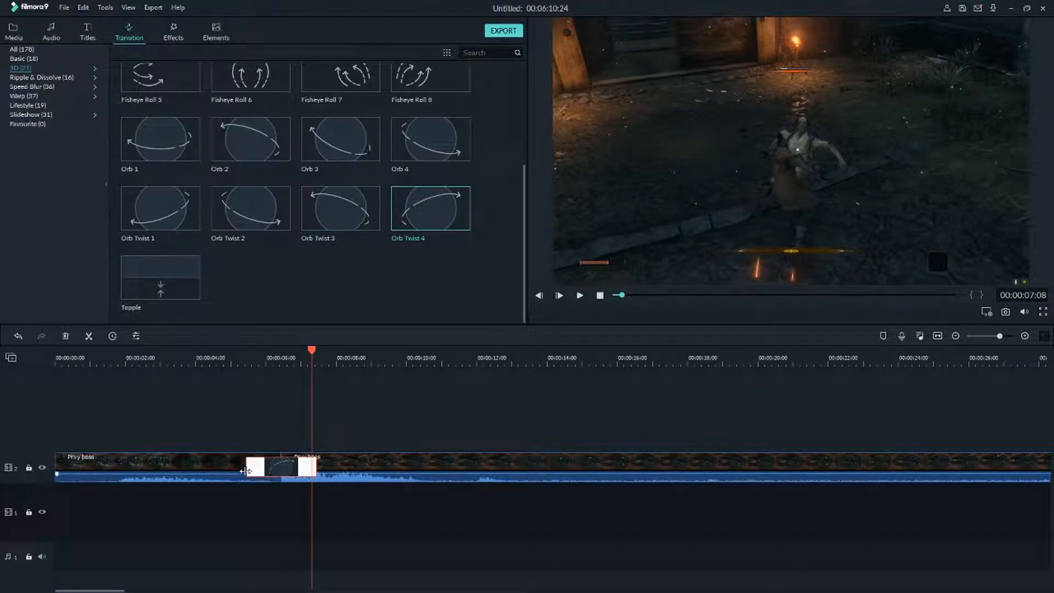
{"action": "left_click", "coordinate": [259, 363]}
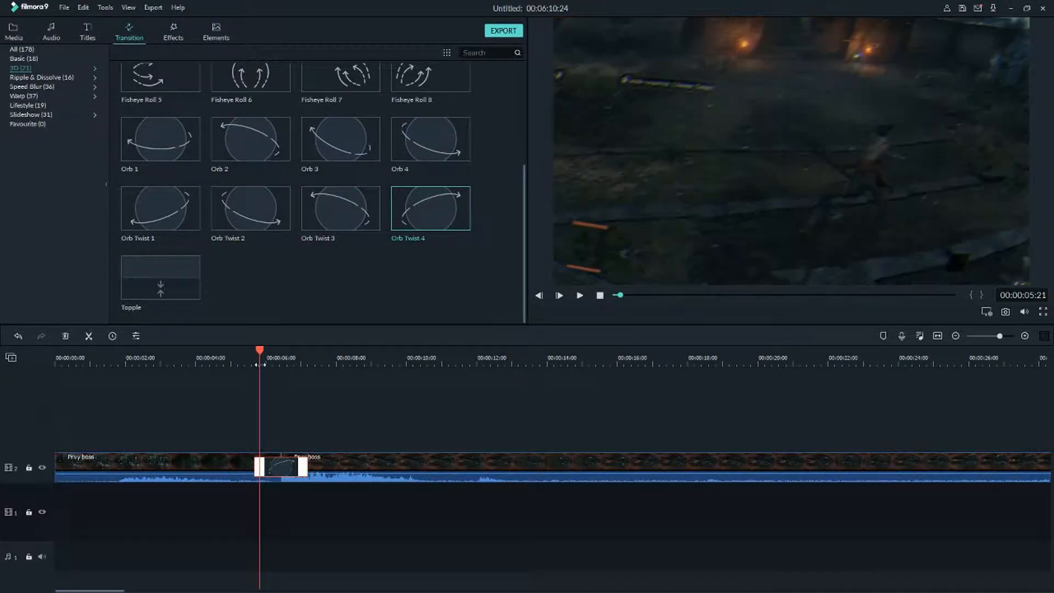
{"action": "key", "text": "space"}
{"action": "left_click", "coordinate": [240, 363]}
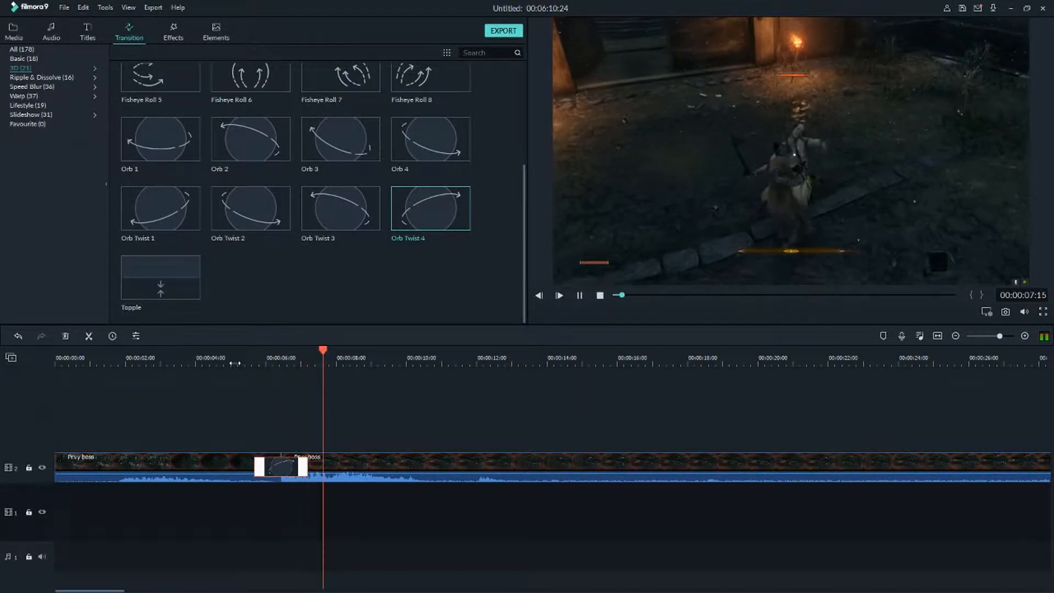
{"action": "key", "text": "space"}
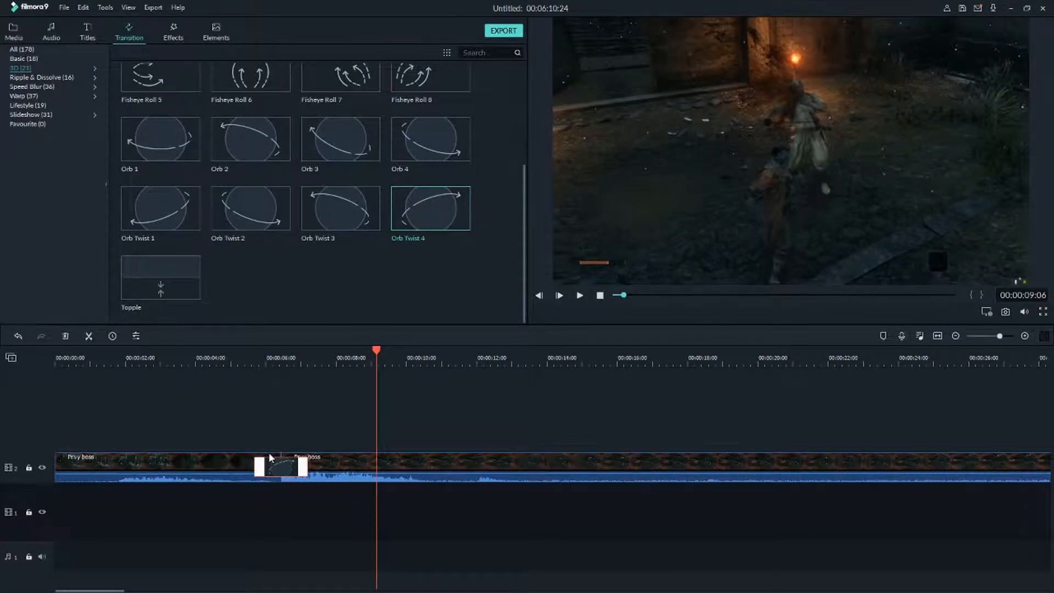
{"action": "key", "text": "Delete"}
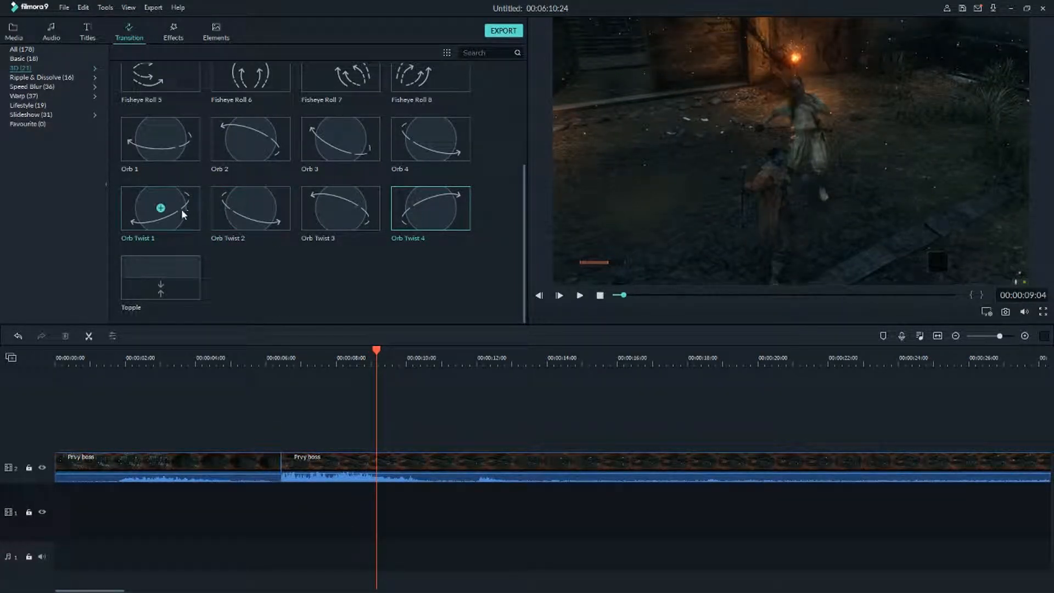
Apply the Fisheye Roll 5 transition at the cut and play it back from just before the cut.
{"action": "scroll", "coordinate": [215, 239], "scroll_direction": "up", "scroll_amount": 3}
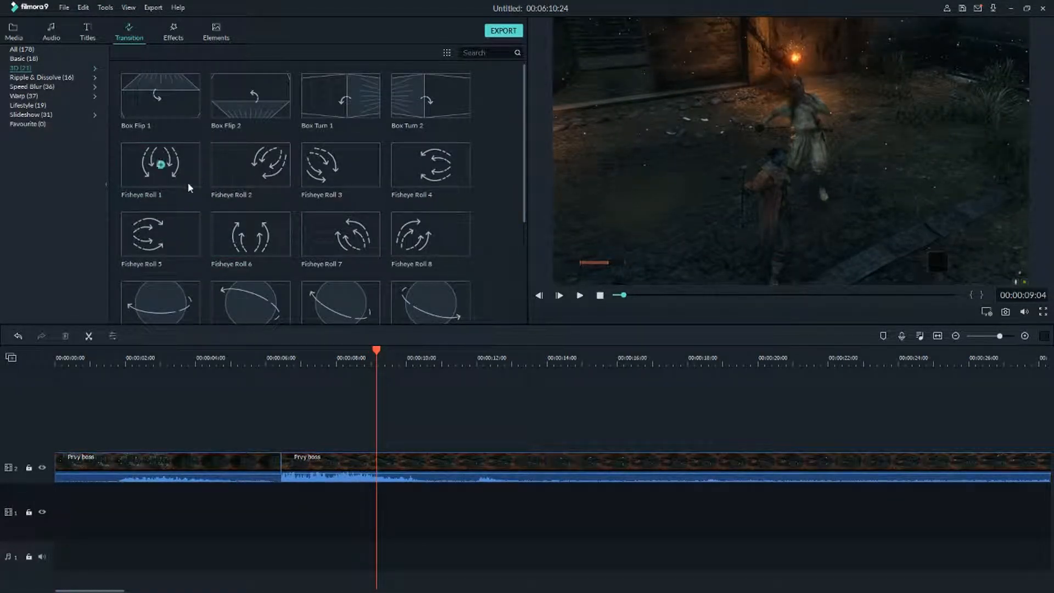
{"action": "left_click_drag", "start_coordinate": [168, 240], "coordinate": [285, 479]}
{"action": "left_click_drag", "start_coordinate": [159, 233], "coordinate": [248, 463]}
{"action": "left_click", "coordinate": [251, 358]}
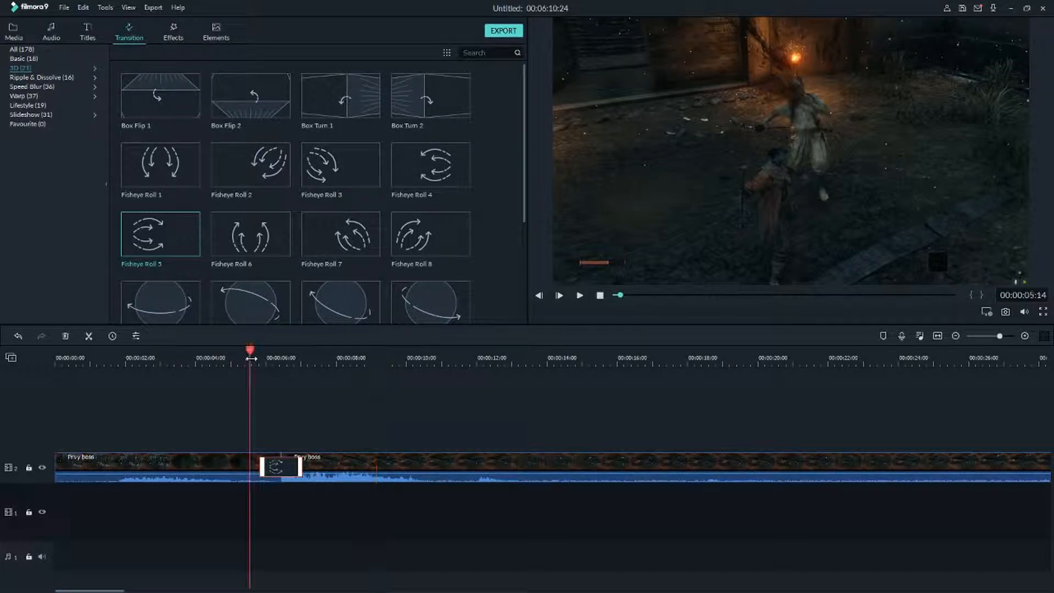
{"action": "key", "text": "space"}
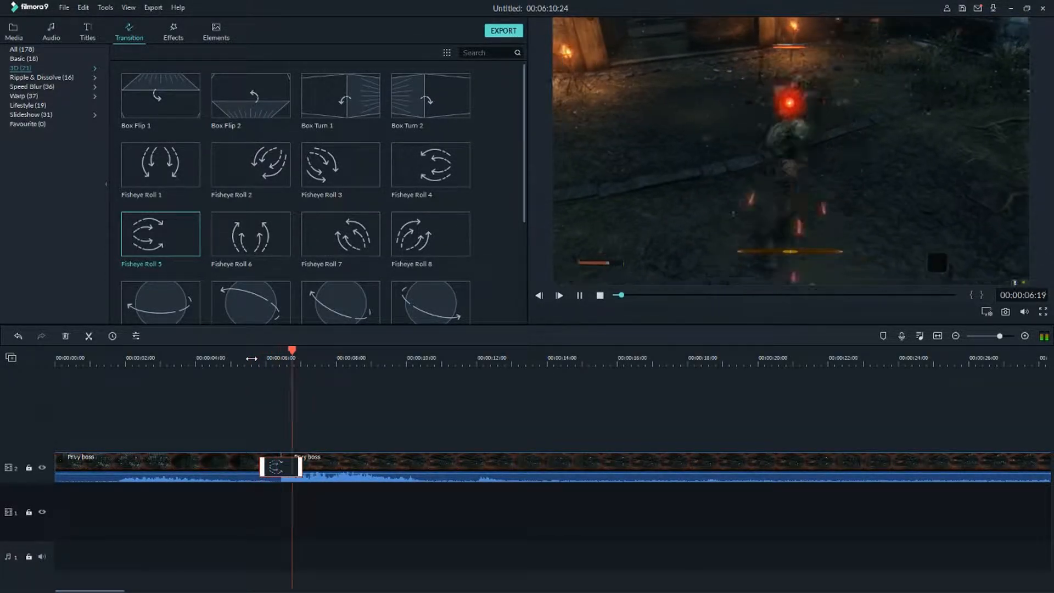
{"action": "key", "text": "space"}
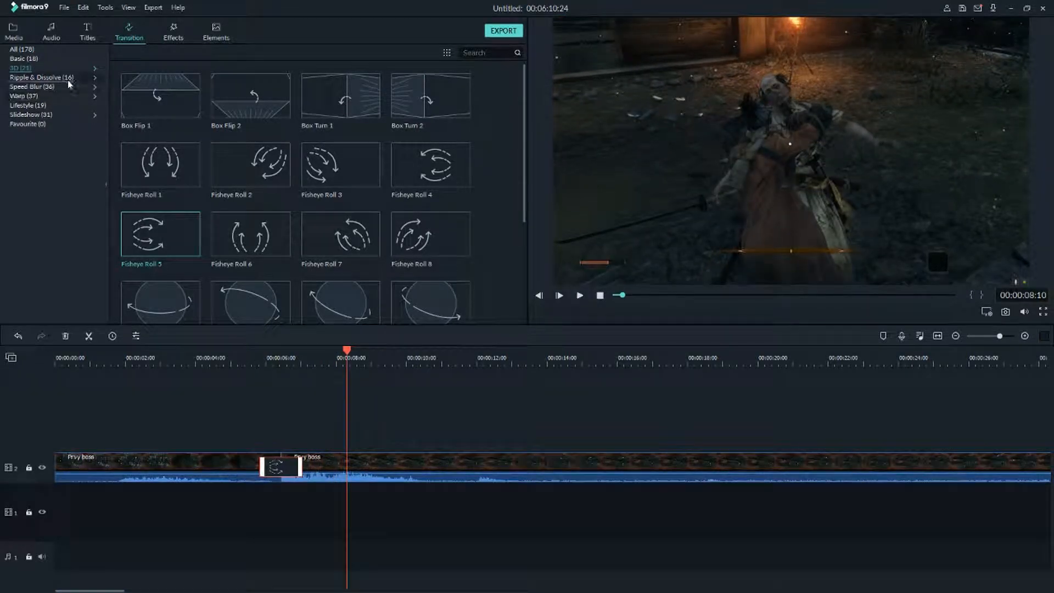
Open the Ripple & Dissolve category, apply Flyeye at the cut, play it back from just before the cut, and delete it.
{"action": "left_click", "coordinate": [68, 78]}
{"action": "scroll", "coordinate": [318, 188], "scroll_direction": "down", "scroll_amount": 1}
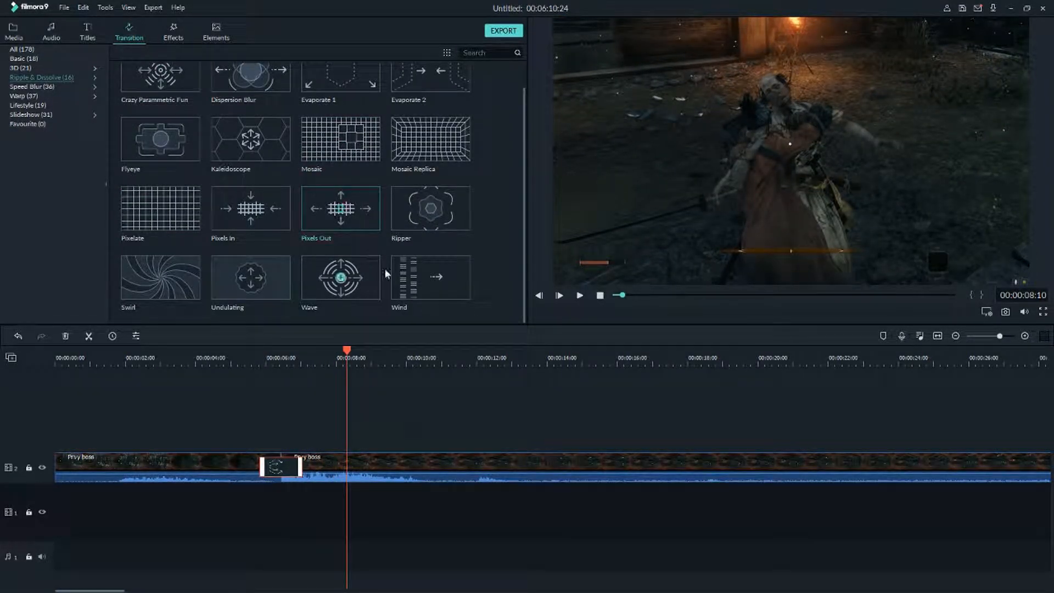
{"action": "scroll", "coordinate": [187, 190], "scroll_direction": "up", "scroll_amount": 1}
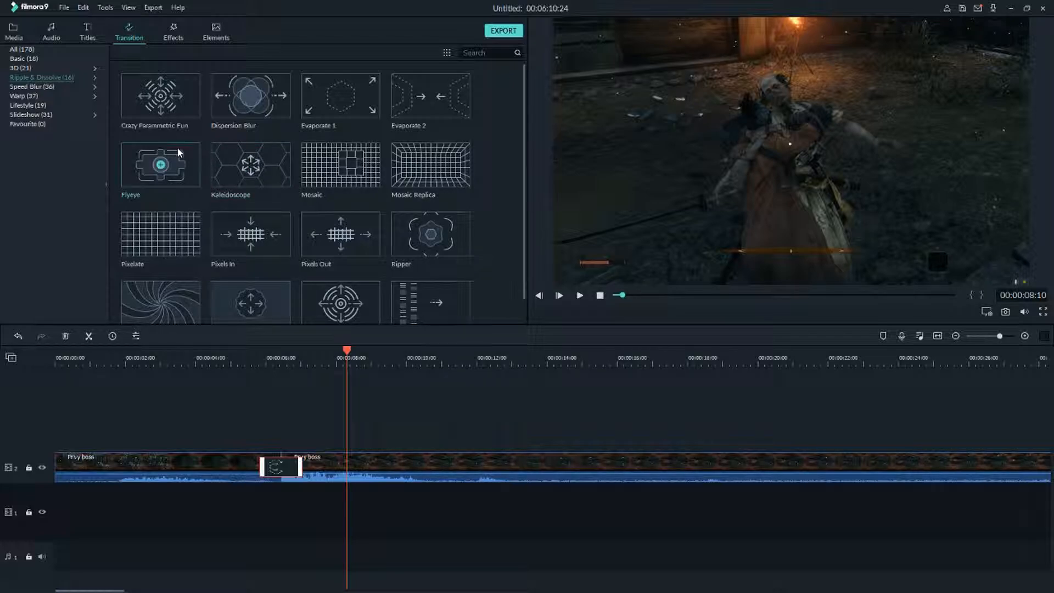
{"action": "left_click_drag", "start_coordinate": [158, 162], "coordinate": [276, 457]}
{"action": "key", "text": "Delete"}
{"action": "left_click_drag", "start_coordinate": [146, 173], "coordinate": [259, 467]}
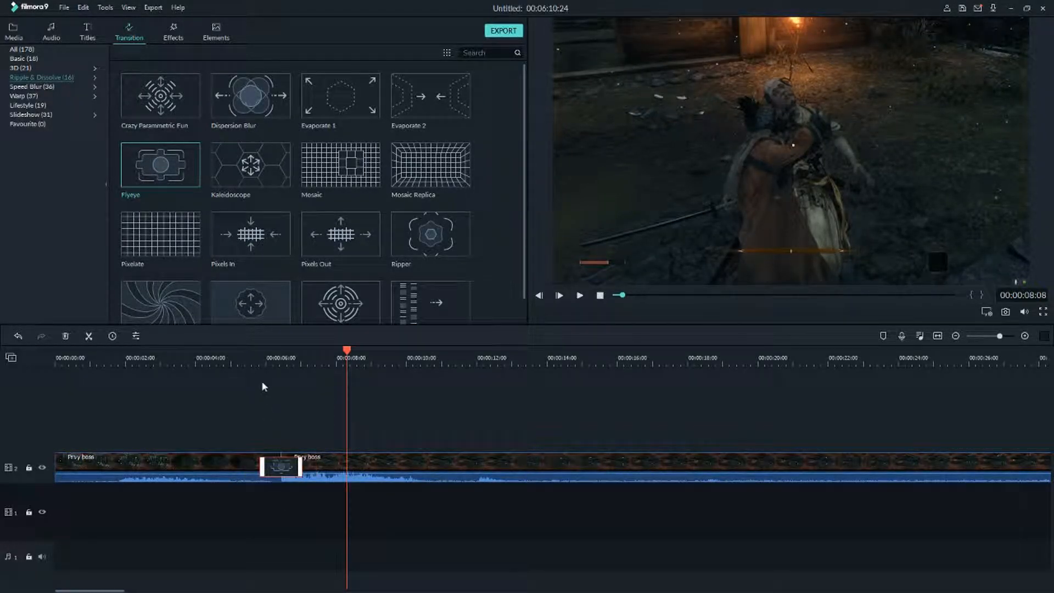
{"action": "left_click", "coordinate": [258, 364]}
{"action": "key", "text": "space"}
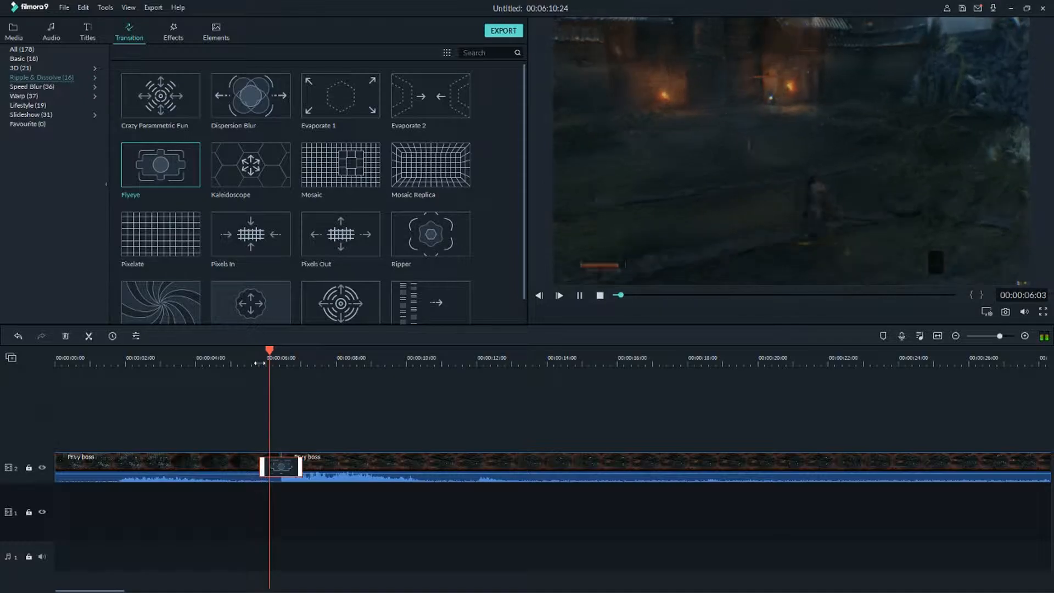
{"action": "key", "text": "Delete"}
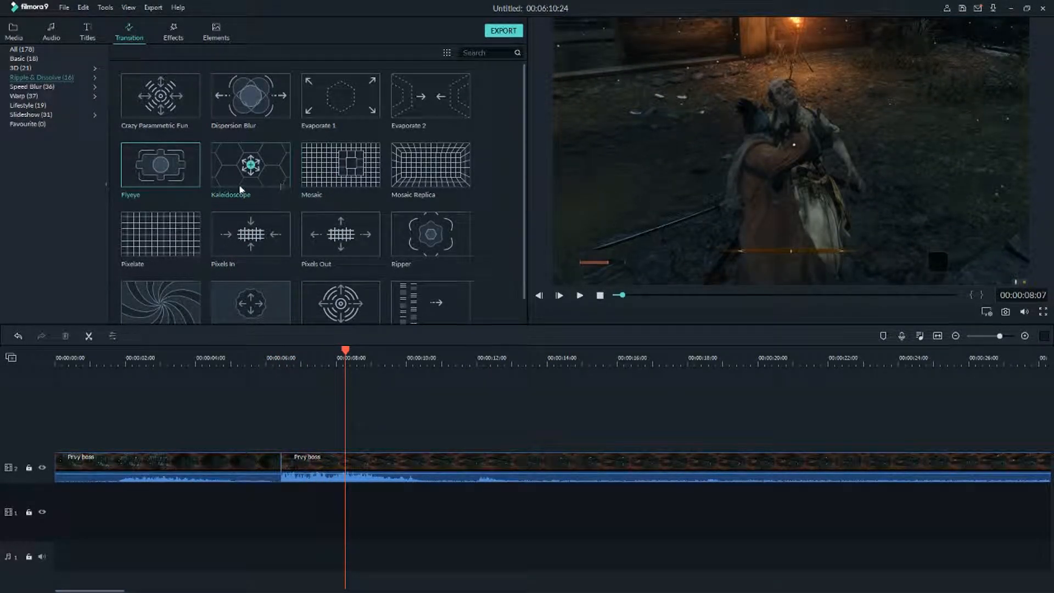
Apply the Swirl transition at the cut, play it back and scrub through it, then delete it.
{"action": "scroll", "coordinate": [341, 196], "scroll_direction": "down", "scroll_amount": 1}
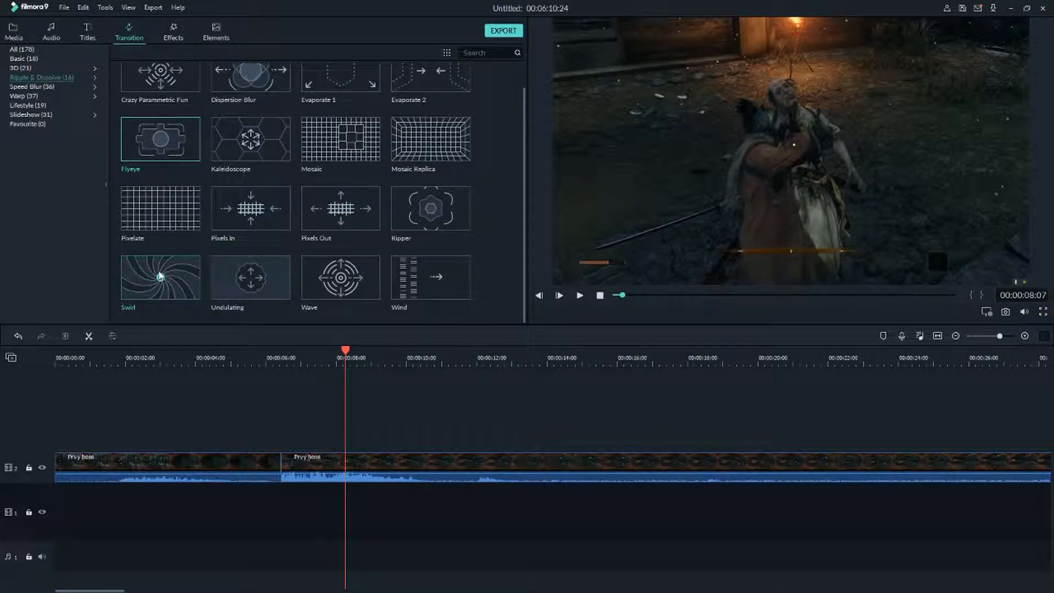
{"action": "left_click_drag", "start_coordinate": [171, 278], "coordinate": [264, 464]}
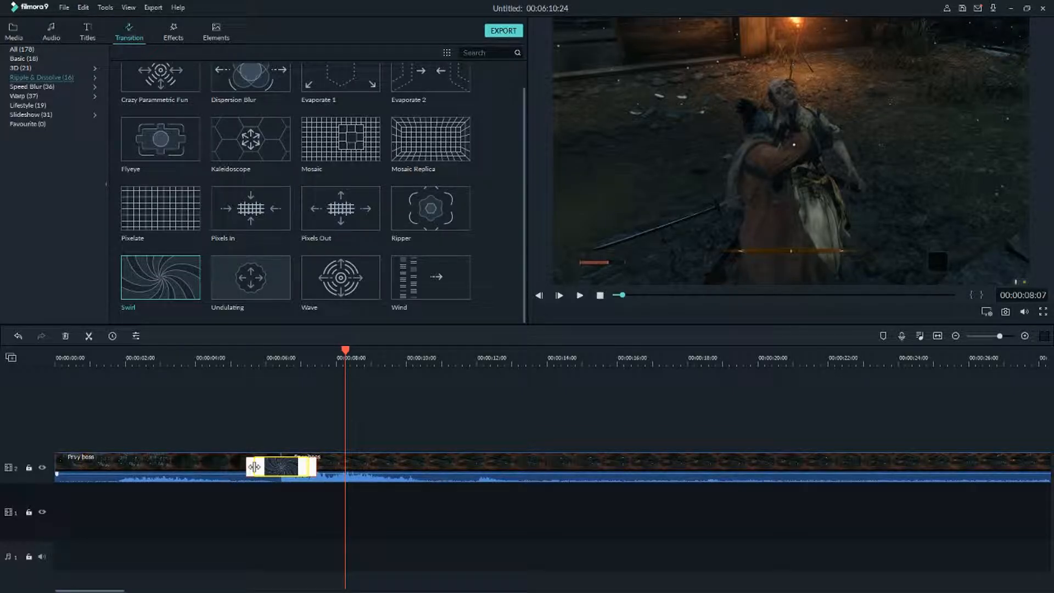
{"action": "left_click", "coordinate": [229, 363]}
{"action": "key", "text": "space"}
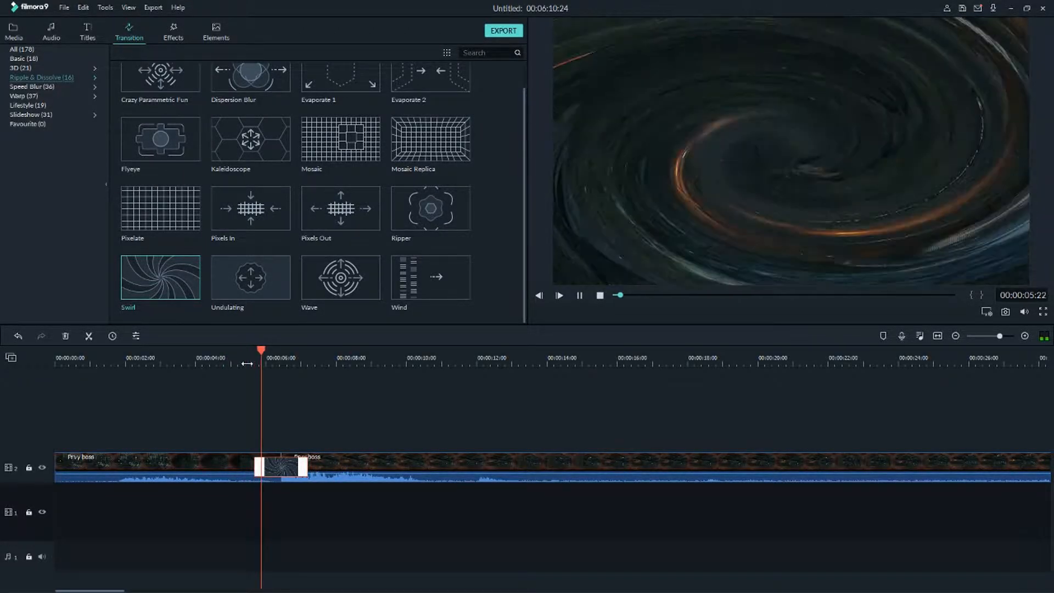
{"action": "key", "text": "space"}
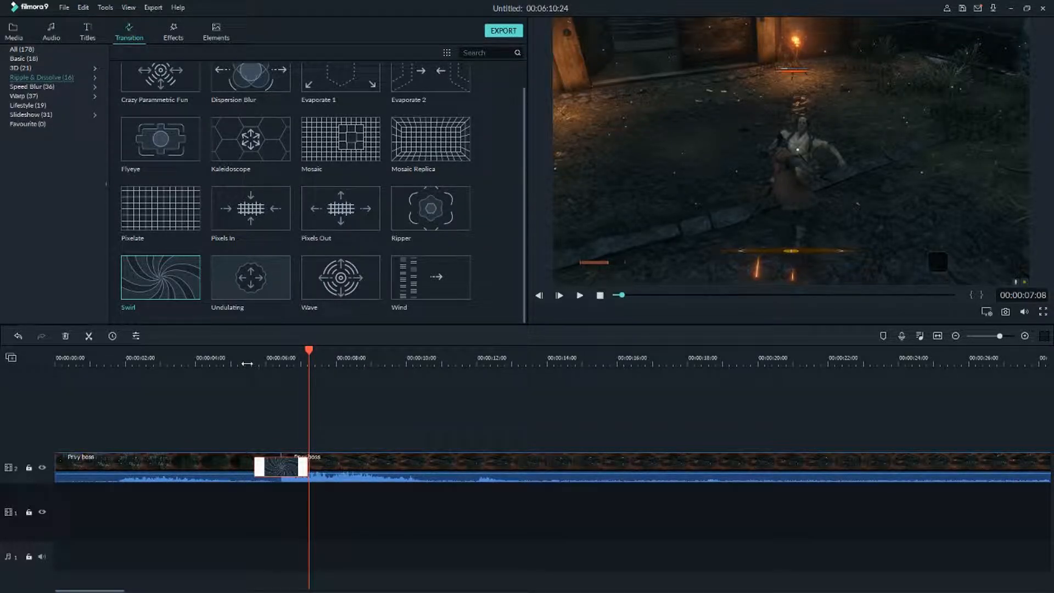
{"action": "left_click", "coordinate": [252, 362]}
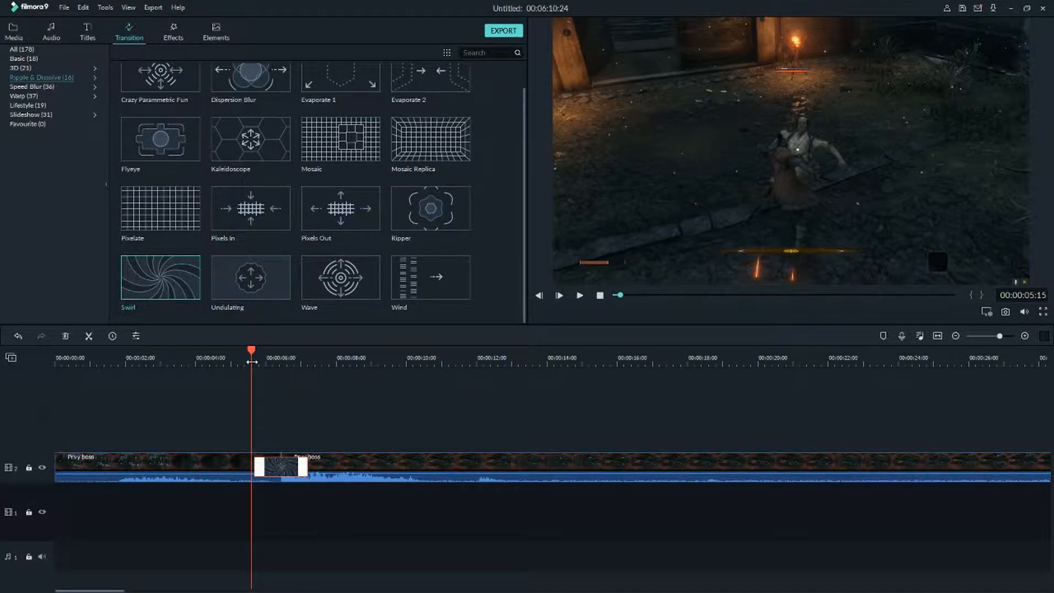
{"action": "key", "text": "space"}
{"action": "key", "text": "space"}
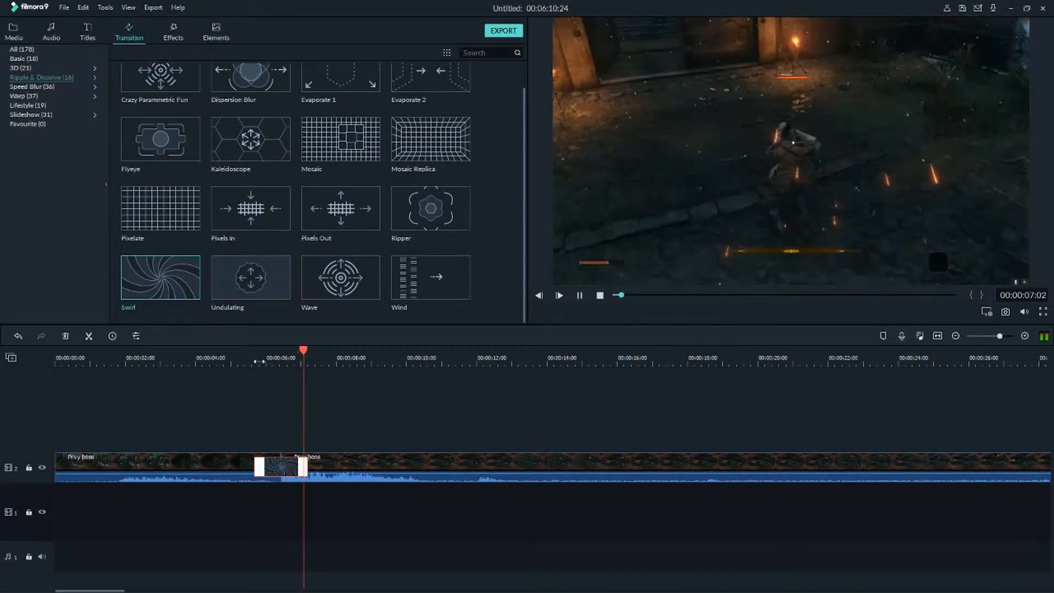
{"action": "left_click_drag", "start_coordinate": [251, 361], "coordinate": [287, 360]}
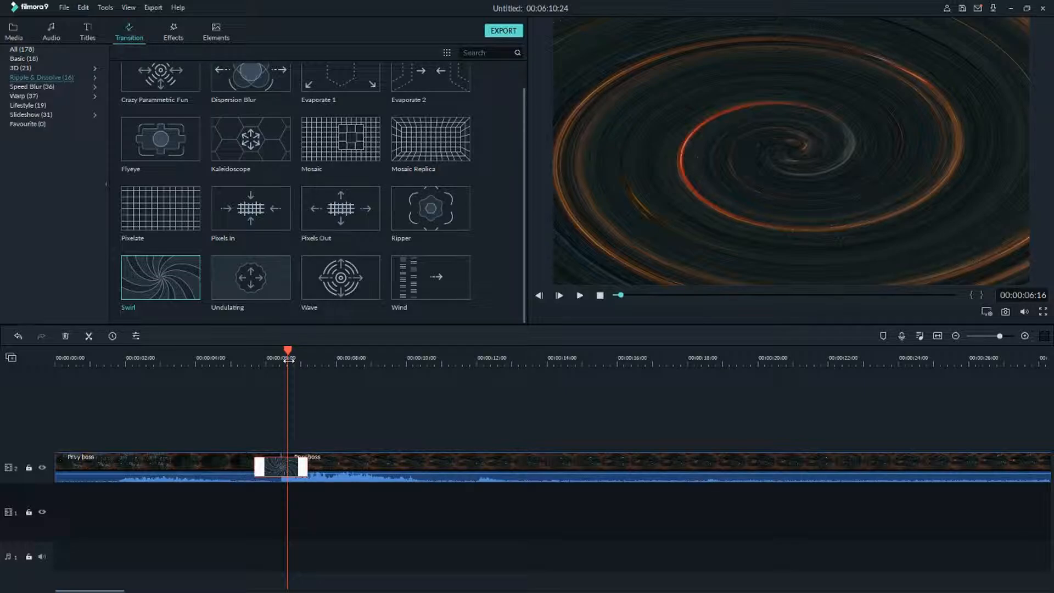
{"action": "left_click", "coordinate": [302, 464]}
{"action": "key", "text": "Delete"}
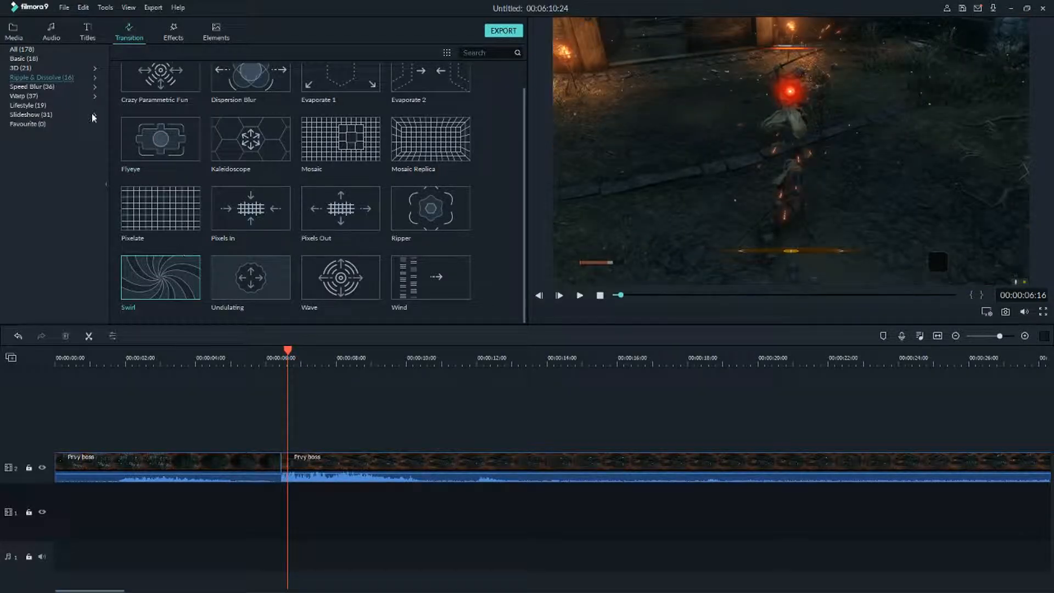
Open the Speed Blur category, apply Simple Roll 7 at the cut, play it back from just before the cut, and delete it.
{"action": "scroll", "coordinate": [271, 179], "scroll_direction": "up", "scroll_amount": 1}
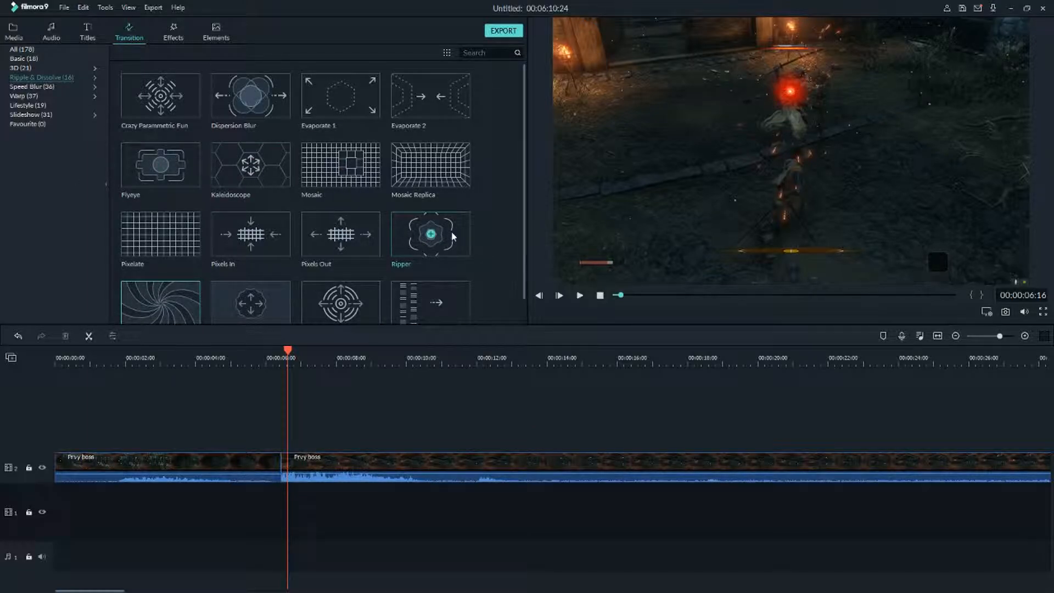
{"action": "left_click", "coordinate": [66, 87]}
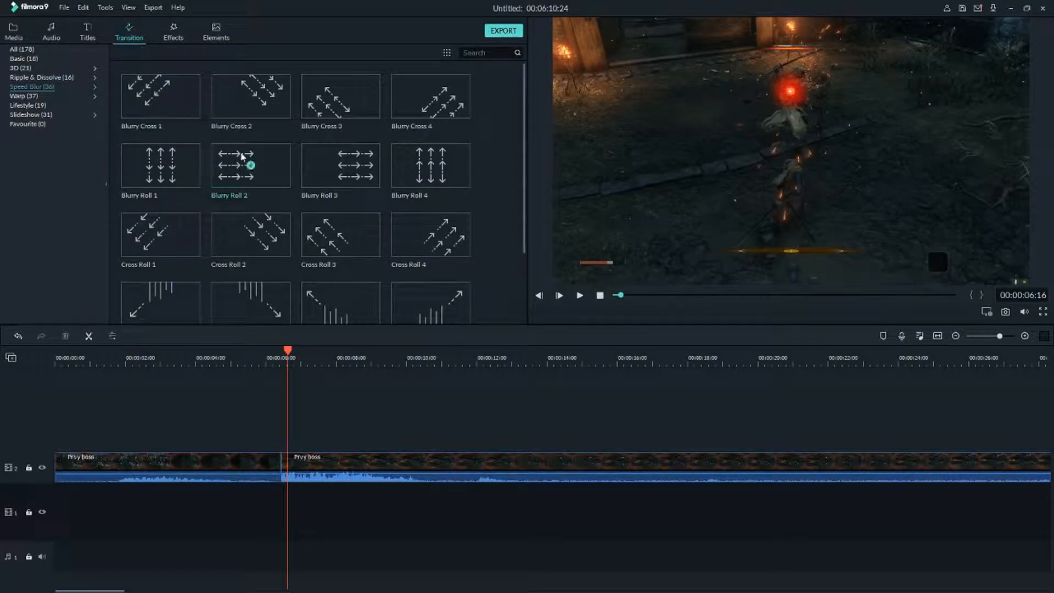
{"action": "scroll", "coordinate": [242, 156], "scroll_direction": "down", "scroll_amount": 5}
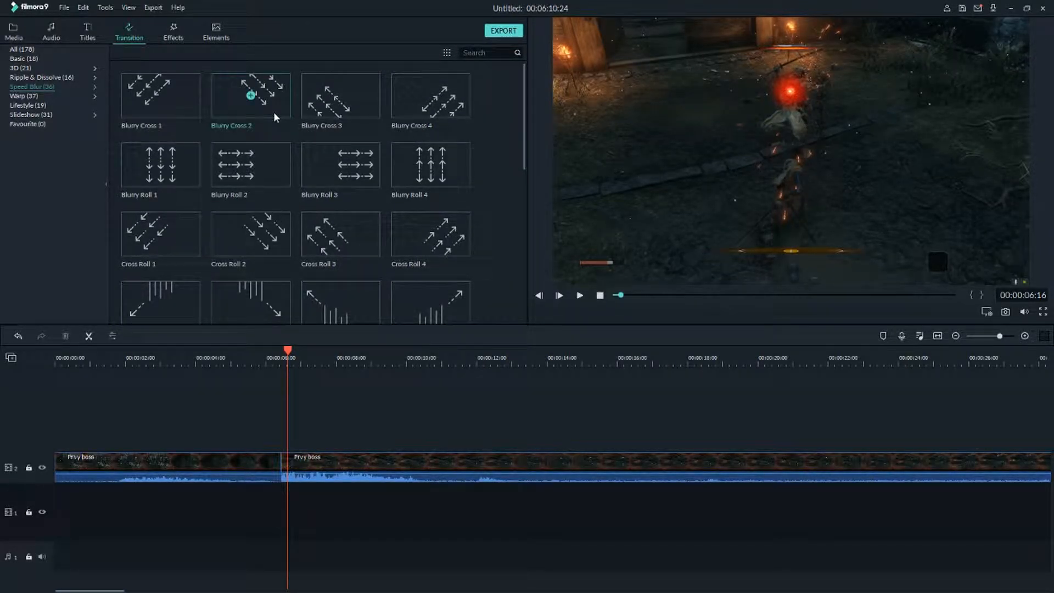
{"action": "scroll", "coordinate": [214, 242], "scroll_direction": "down", "scroll_amount": 5}
{"action": "left_click_drag", "start_coordinate": [313, 219], "coordinate": [242, 475]}
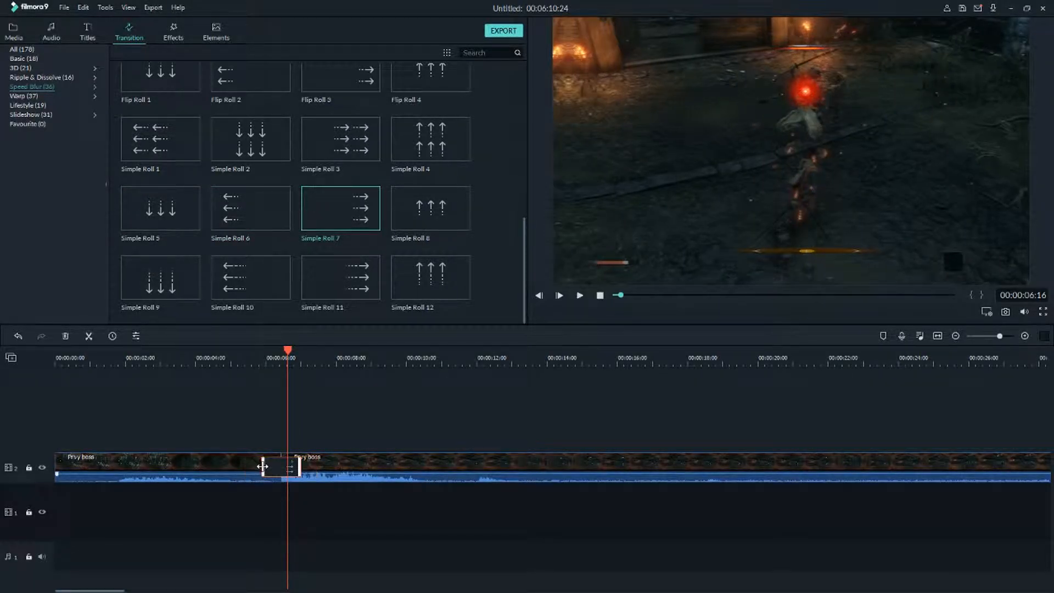
{"action": "left_click", "coordinate": [249, 361]}
{"action": "key", "text": "space"}
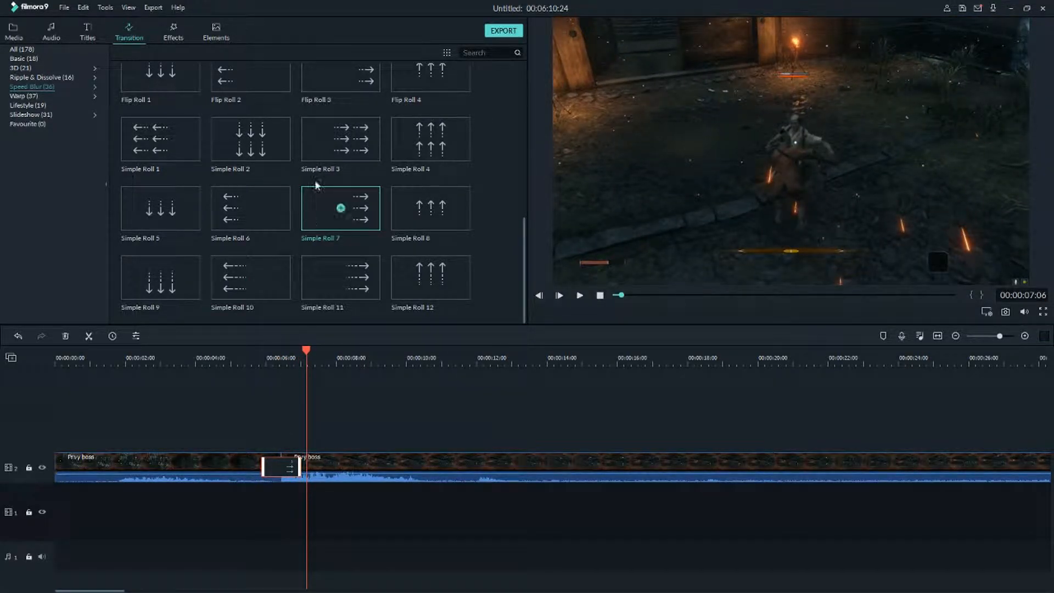
{"action": "key", "text": "Delete"}
Apply the Cross Roll 2 transition at the cut and play it back from just before the cut.
{"action": "scroll", "coordinate": [339, 138], "scroll_direction": "up", "scroll_amount": 5}
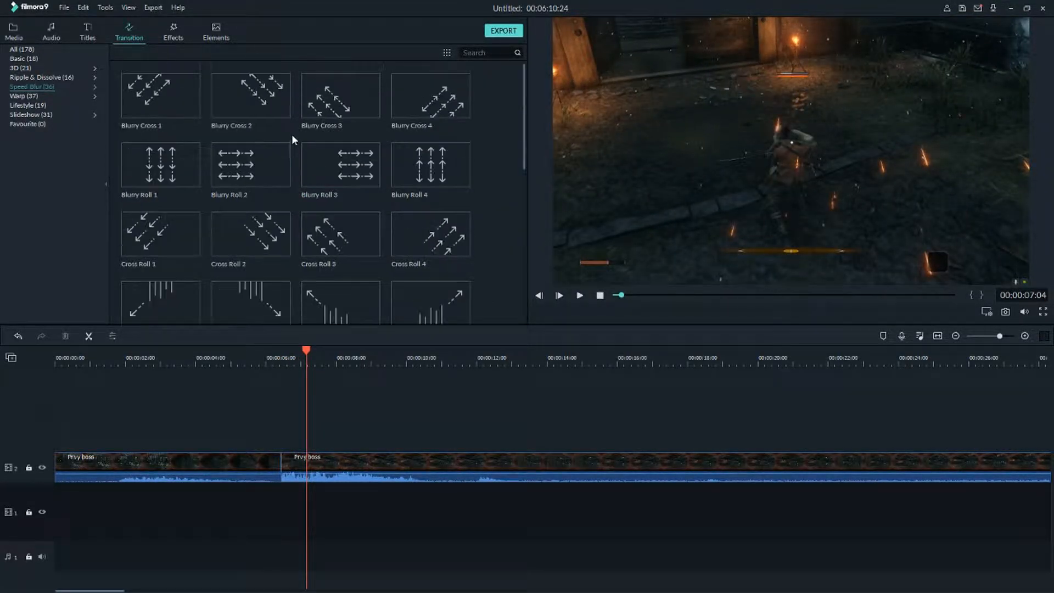
{"action": "left_click_drag", "start_coordinate": [251, 247], "coordinate": [280, 467]}
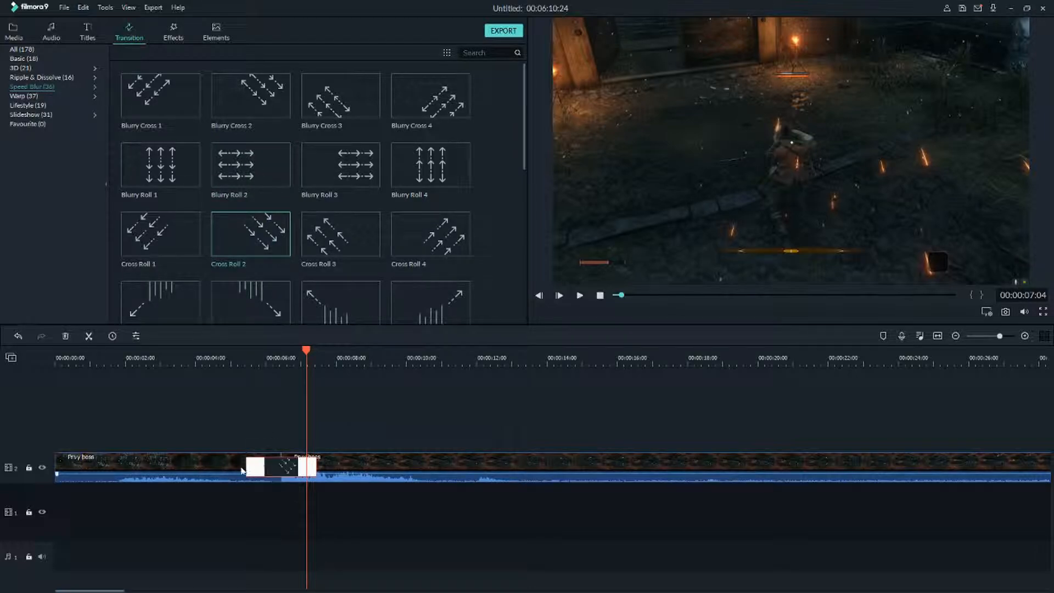
{"action": "left_click", "coordinate": [254, 362]}
{"action": "key", "text": "space"}
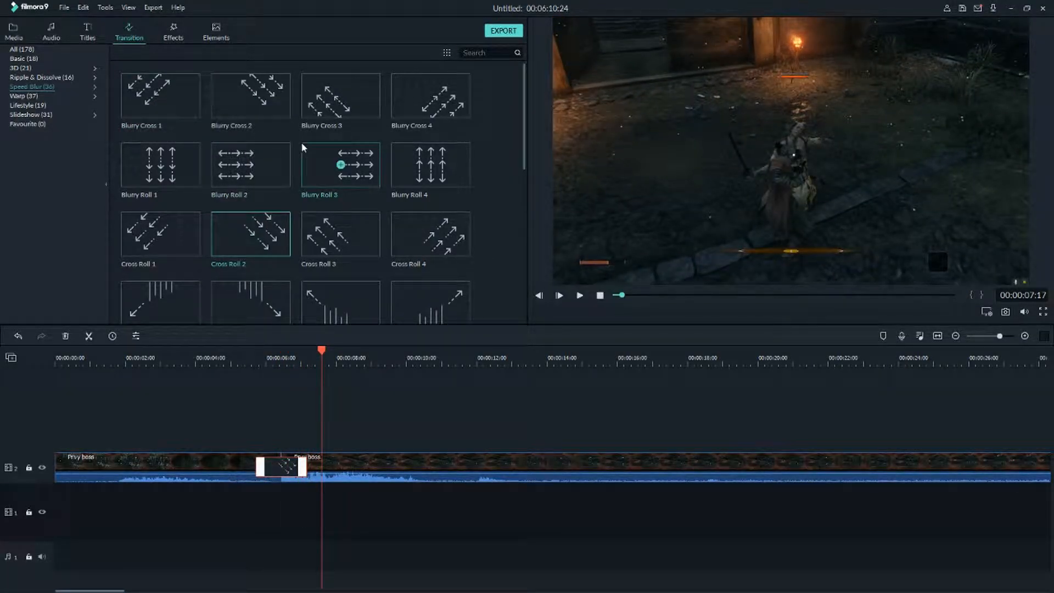
Browse the 3D and Speed Blur categories, then delete the Cross Roll 2 transition from the cut.
{"action": "left_click", "coordinate": [62, 67]}
{"action": "scroll", "coordinate": [308, 247], "scroll_direction": "down", "scroll_amount": 3}
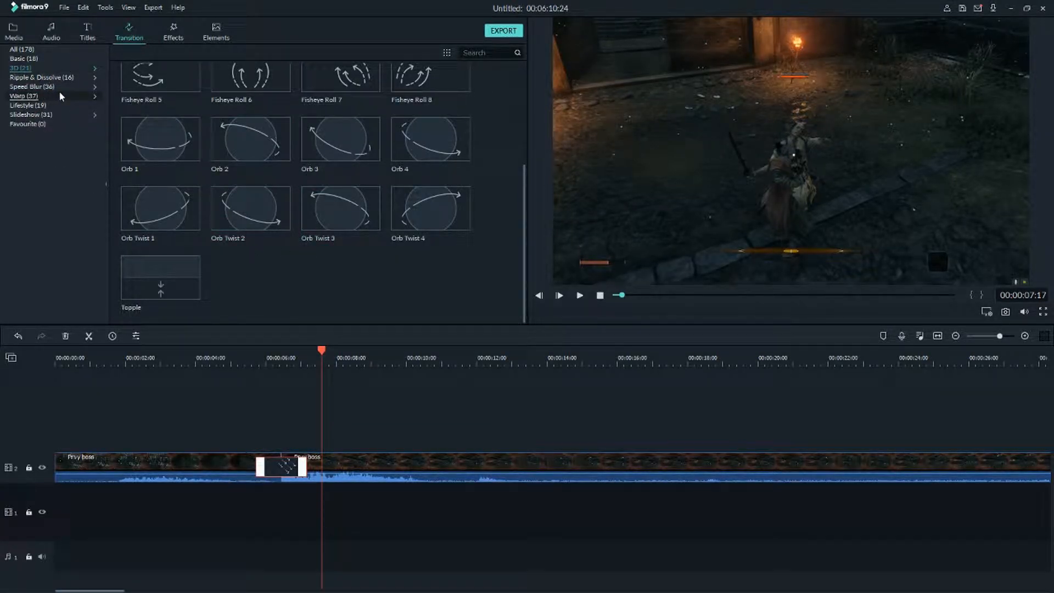
{"action": "left_click", "coordinate": [72, 87]}
{"action": "scroll", "coordinate": [294, 203], "scroll_direction": "down", "scroll_amount": 5}
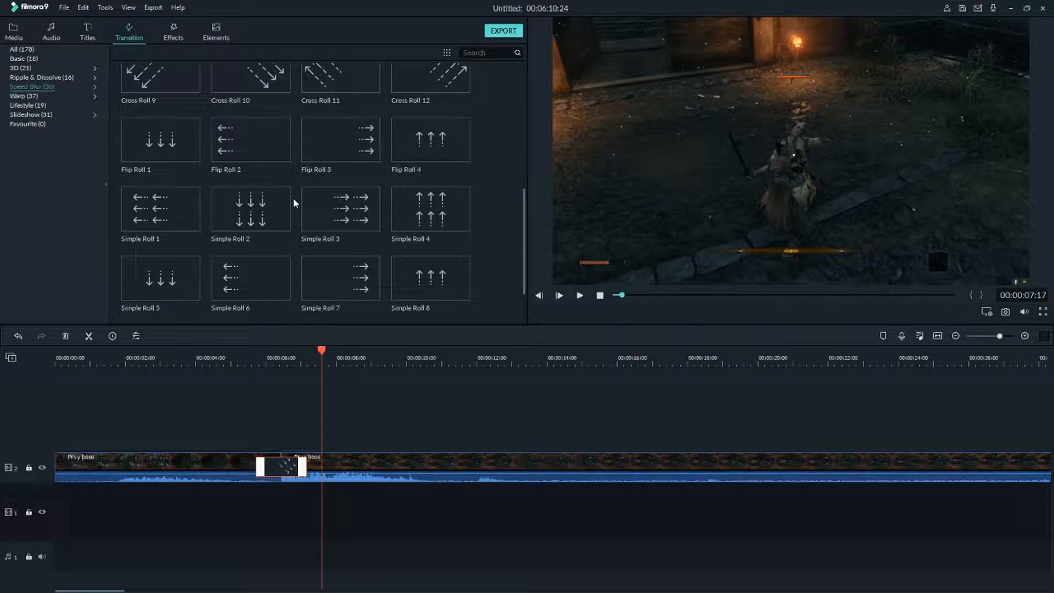
{"action": "scroll", "coordinate": [297, 201], "scroll_direction": "up", "scroll_amount": 5}
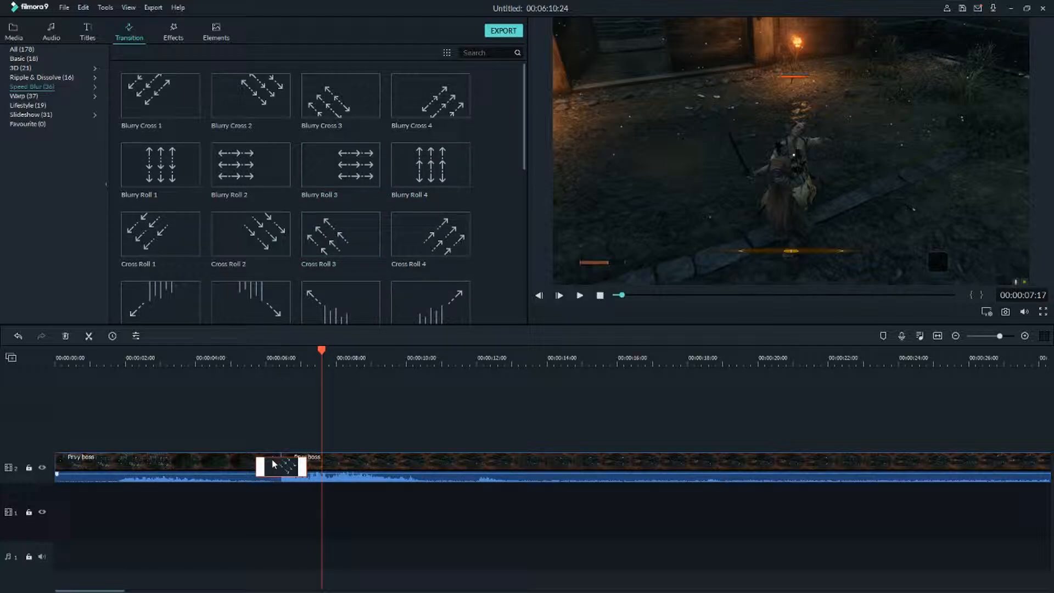
{"action": "key", "text": "Delete"}
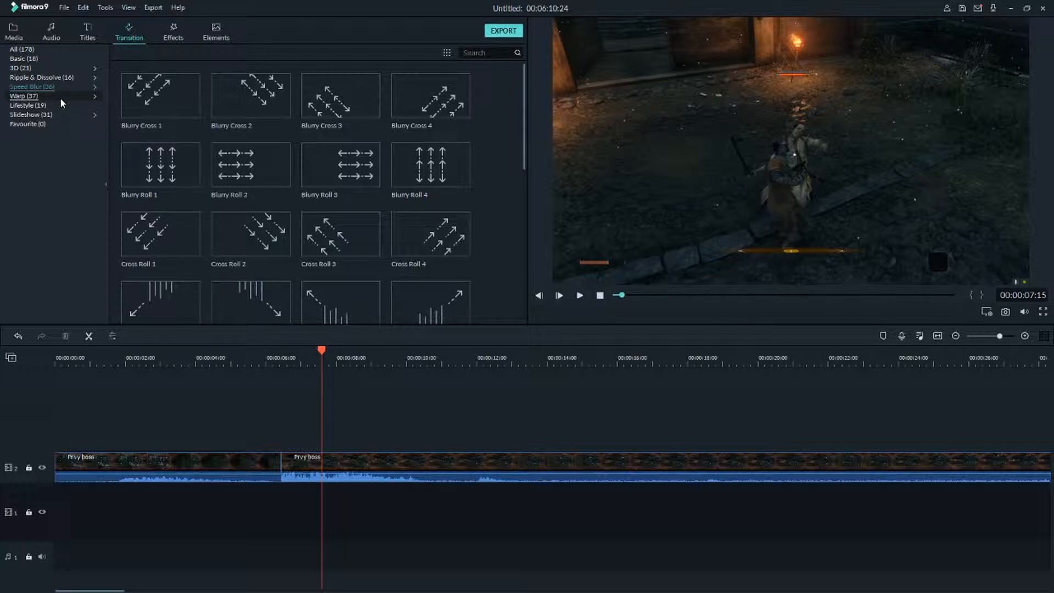
Open the Warp category, apply Warp Zoom 6 at the cut, play it back from just before the cut, and delete it.
{"action": "left_click", "coordinate": [24, 97]}
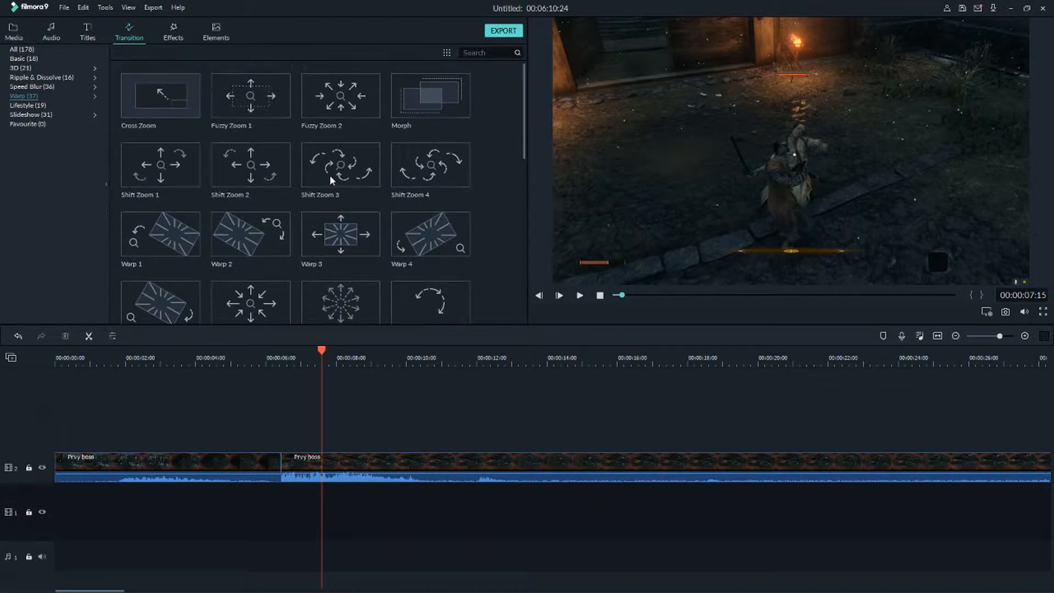
{"action": "scroll", "coordinate": [329, 174], "scroll_direction": "down", "scroll_amount": 6}
{"action": "scroll", "coordinate": [277, 204], "scroll_direction": "up", "scroll_amount": 3}
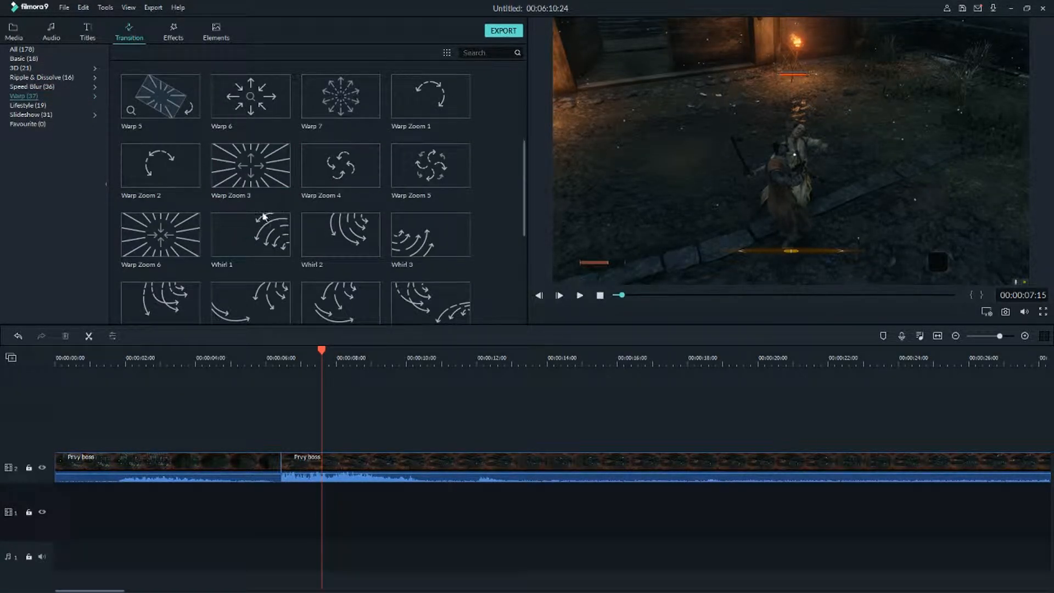
{"action": "scroll", "coordinate": [344, 248], "scroll_direction": "down", "scroll_amount": 1}
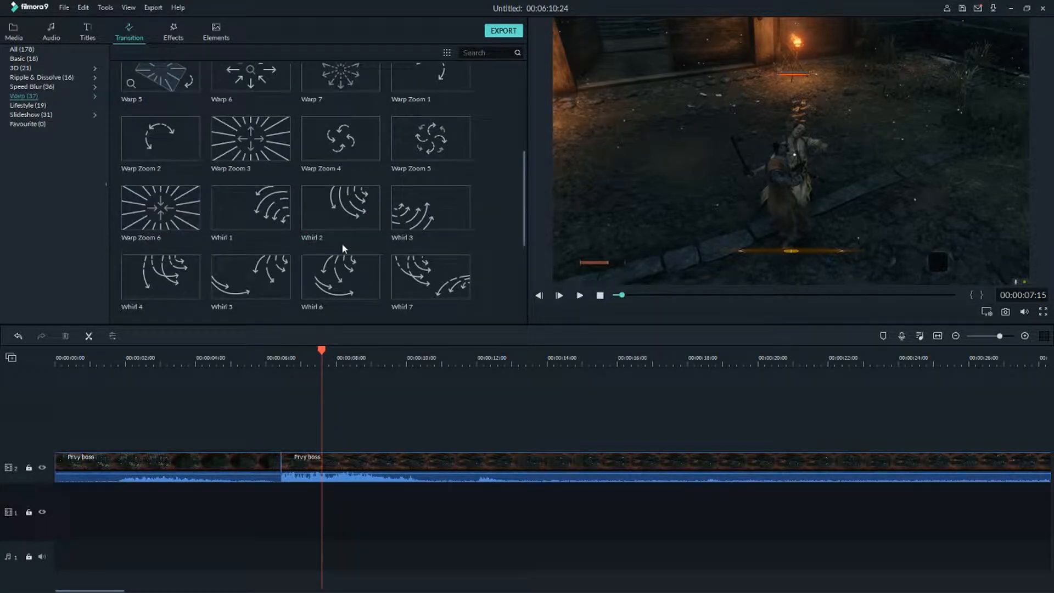
{"action": "left_click_drag", "start_coordinate": [160, 207], "coordinate": [255, 466]}
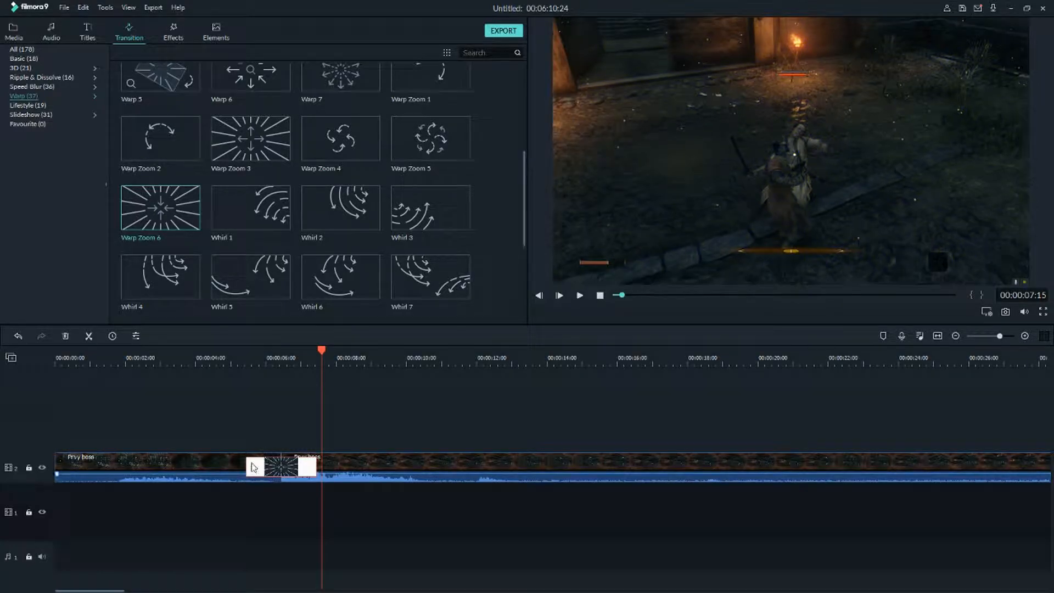
{"action": "left_click", "coordinate": [252, 361]}
{"action": "key", "text": "space"}
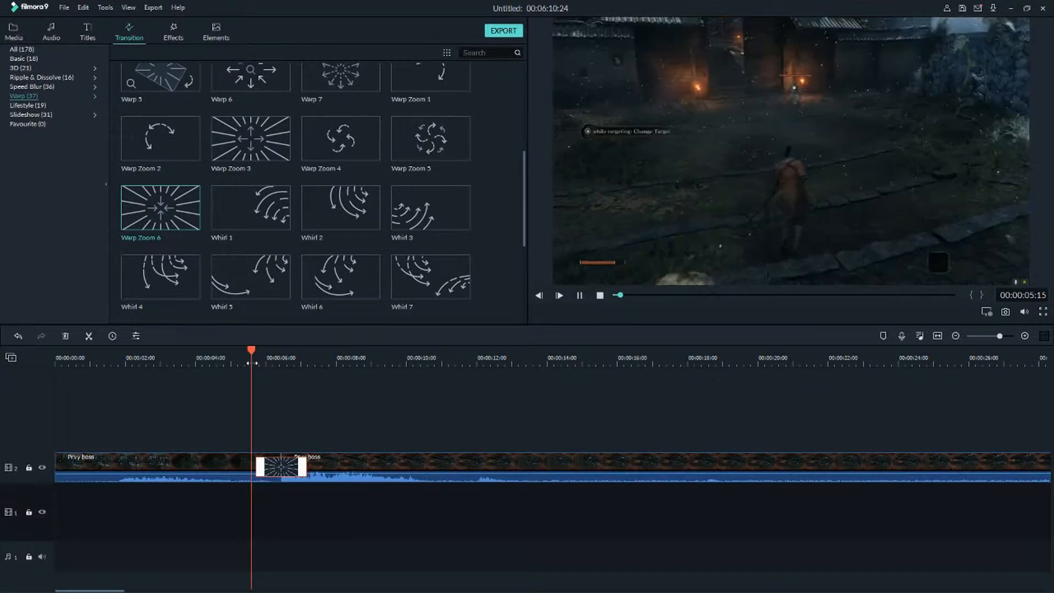
{"action": "key", "text": "space"}
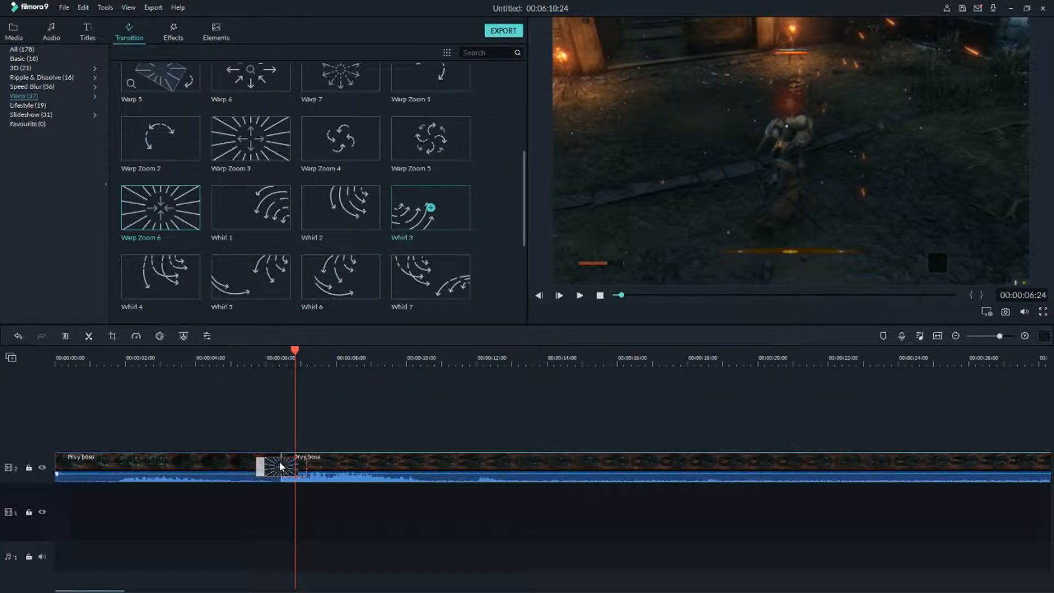
{"action": "key", "text": "Delete"}
Apply the Warp Zoom 3 transition at the cut, play it back from just before the cut, and delete it.
{"action": "left_click_drag", "start_coordinate": [253, 273], "coordinate": [247, 471]}
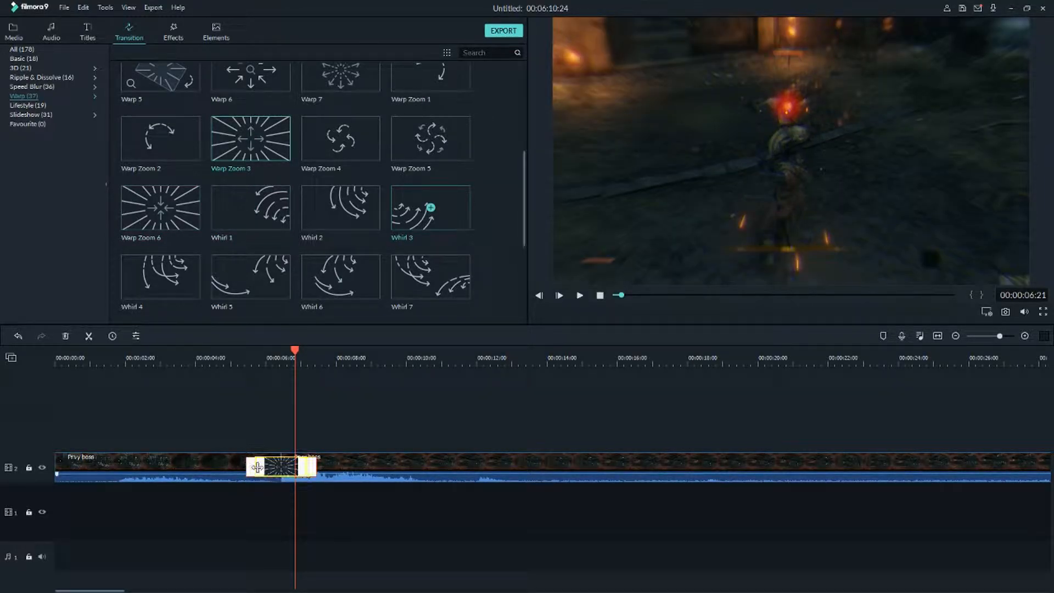
{"action": "left_click", "coordinate": [265, 359]}
{"action": "key", "text": "space"}
{"action": "left_click", "coordinate": [237, 359]}
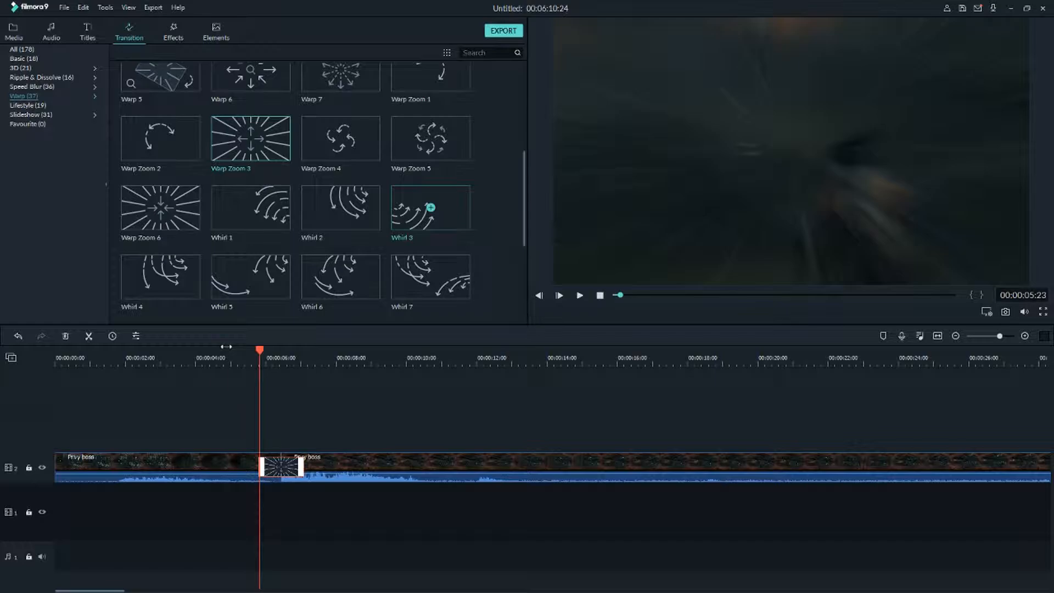
{"action": "left_click", "coordinate": [222, 355]}
{"action": "key", "text": "space"}
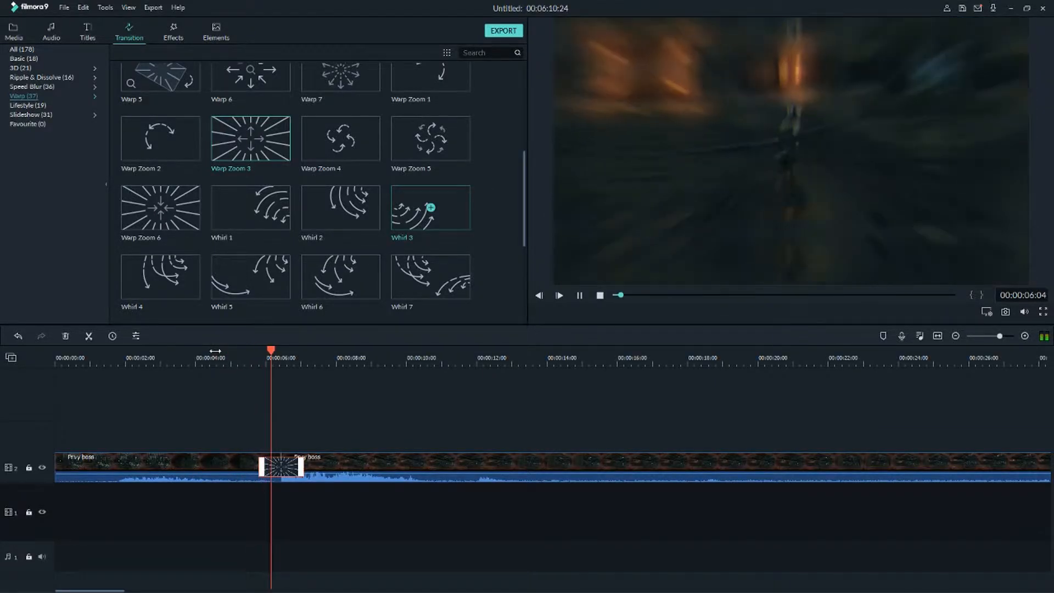
{"action": "key", "text": "space"}
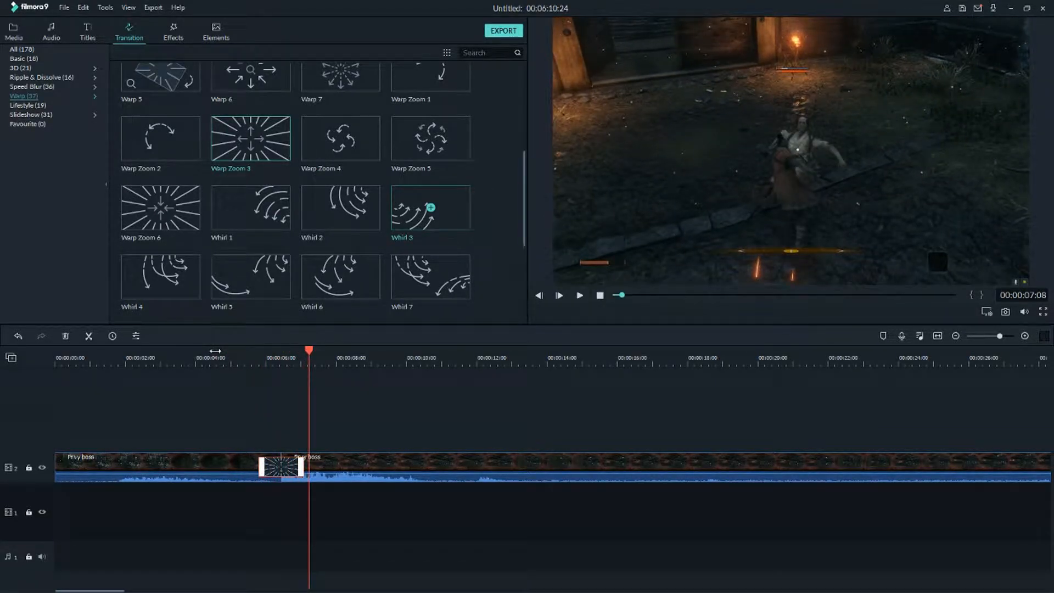
{"action": "scroll", "coordinate": [341, 202], "scroll_direction": "up", "scroll_amount": 3}
{"action": "scroll", "coordinate": [341, 202], "scroll_direction": "down", "scroll_amount": 6}
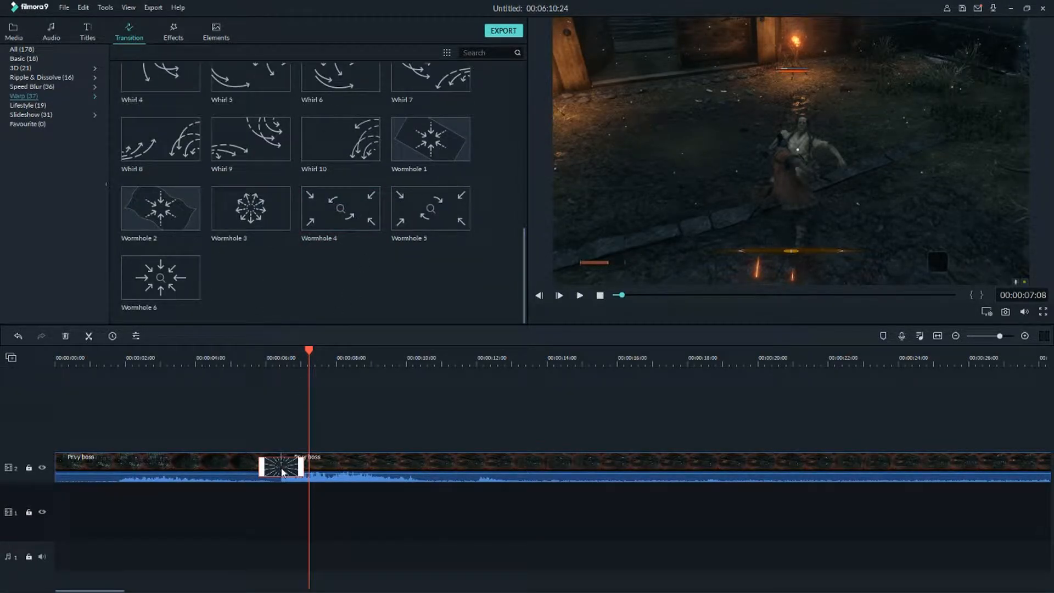
{"action": "key", "text": "Delete"}
Apply the Wormhole 3 transition at the cut, play it back from just before the cut, and delete it.
{"action": "left_click", "coordinate": [253, 216]}
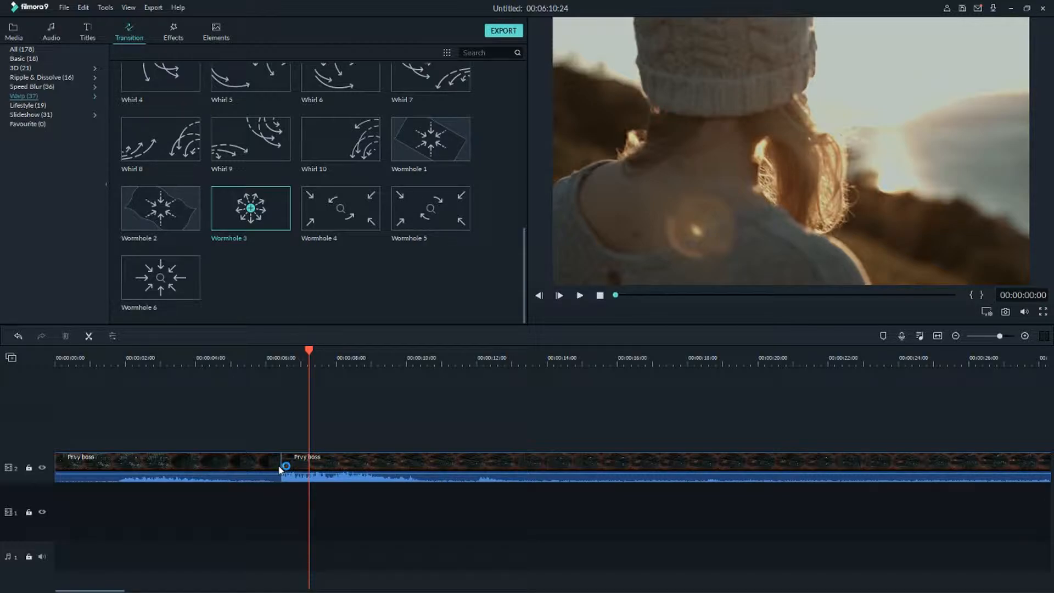
{"action": "left_click_drag", "start_coordinate": [245, 222], "coordinate": [258, 466]}
{"action": "left_click", "coordinate": [256, 357]}
{"action": "key", "text": "space"}
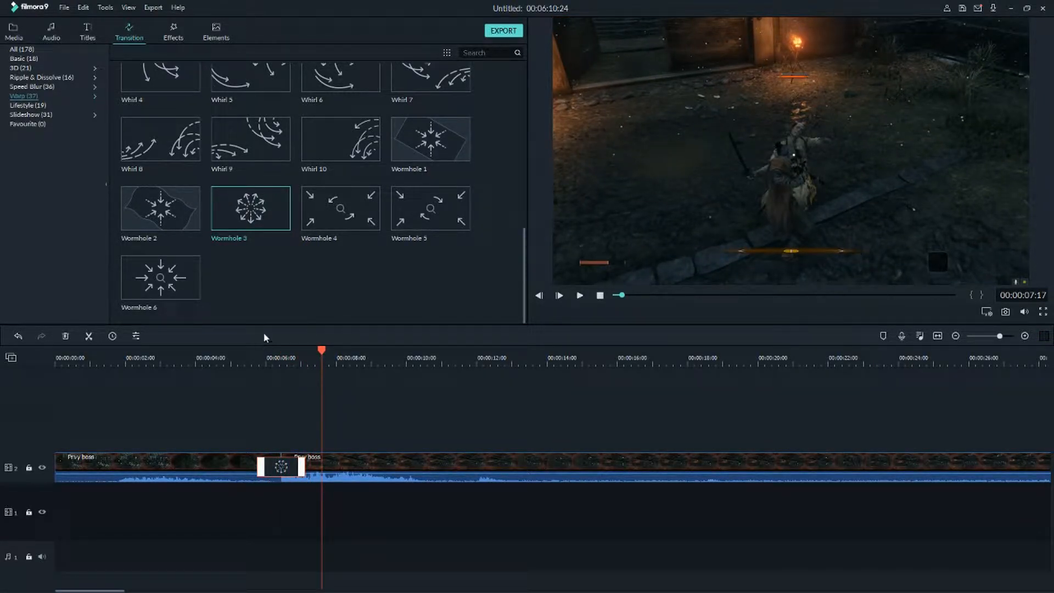
{"action": "scroll", "coordinate": [277, 316], "scroll_direction": "up", "scroll_amount": 3}
{"action": "scroll", "coordinate": [277, 315], "scroll_direction": "down", "scroll_amount": 3}
{"action": "scroll", "coordinate": [317, 257], "scroll_direction": "up", "scroll_amount": 3}
{"action": "scroll", "coordinate": [317, 257], "scroll_direction": "down", "scroll_amount": 3}
{"action": "key", "text": "Delete"}
Open the Lifestyle category, apply Cross Whisk at the cut, play it back, and delete it.
{"action": "left_click", "coordinate": [31, 104]}
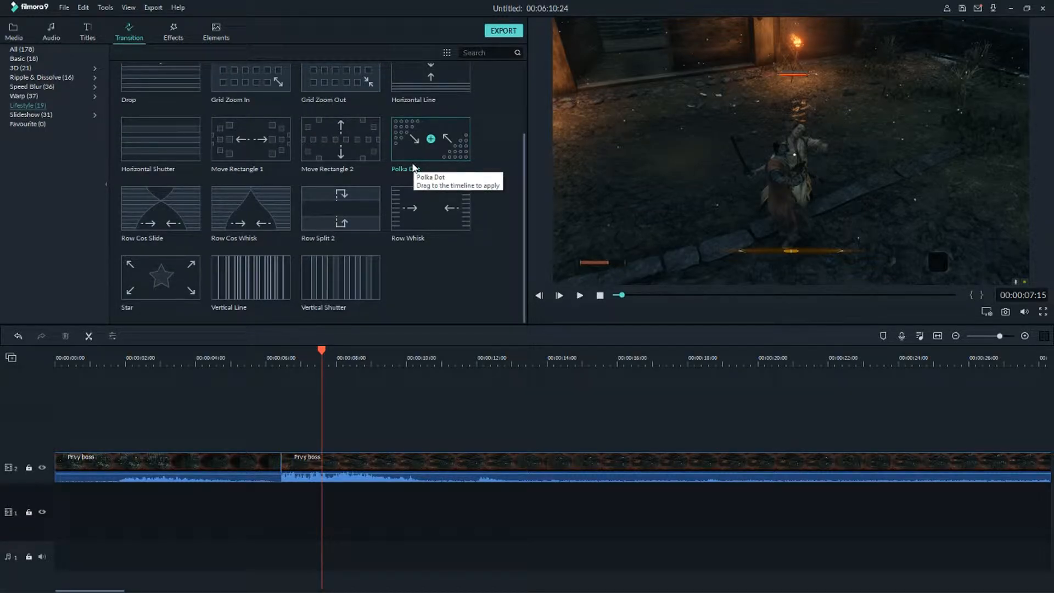
{"action": "scroll", "coordinate": [414, 168], "scroll_direction": "up", "scroll_amount": 2}
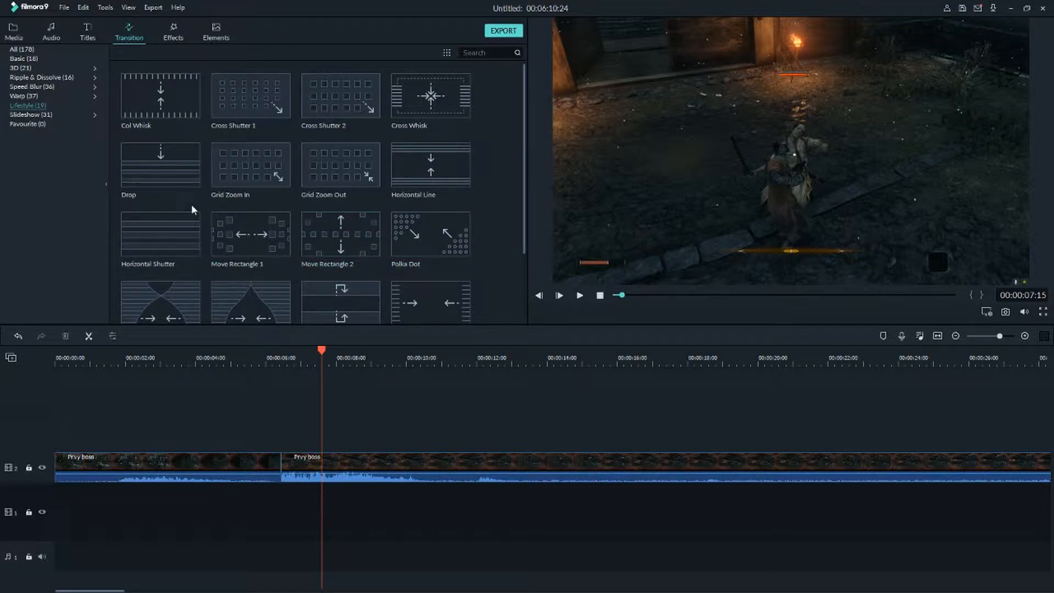
{"action": "left_click_drag", "start_coordinate": [420, 127], "coordinate": [252, 467]}
{"action": "left_click", "coordinate": [261, 358]}
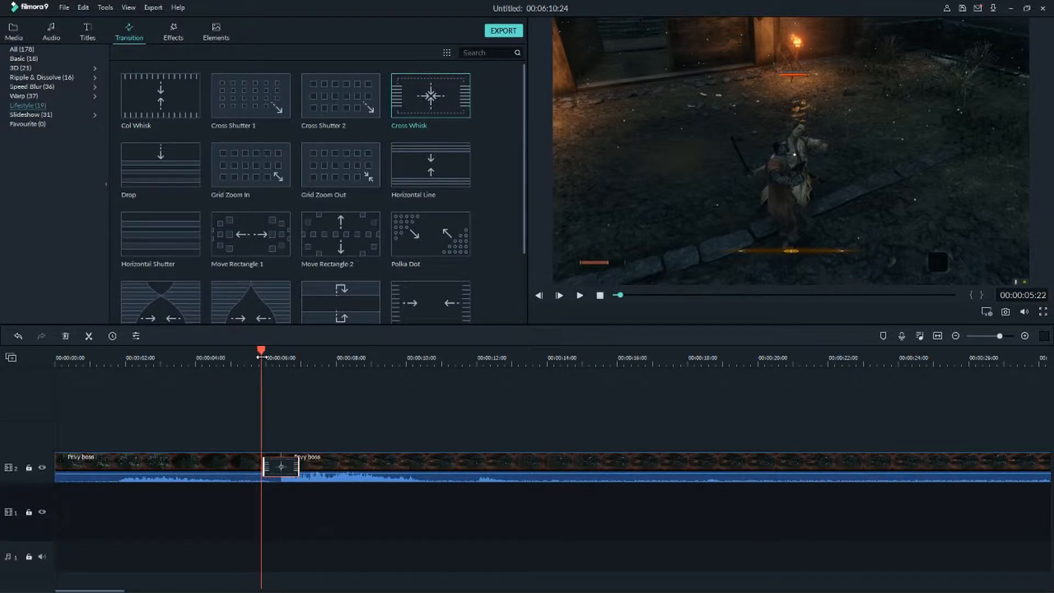
{"action": "key", "text": "space"}
{"action": "key", "text": "space"}
{"action": "key", "text": "Delete"}
Apply the Move Rectangle 1 transition at the cut, play it back from just before the cut, and delete it.
{"action": "scroll", "coordinate": [350, 232], "scroll_direction": "down", "scroll_amount": 2}
{"action": "left_click_drag", "start_coordinate": [251, 138], "coordinate": [250, 470]}
{"action": "left_click", "coordinate": [265, 363]}
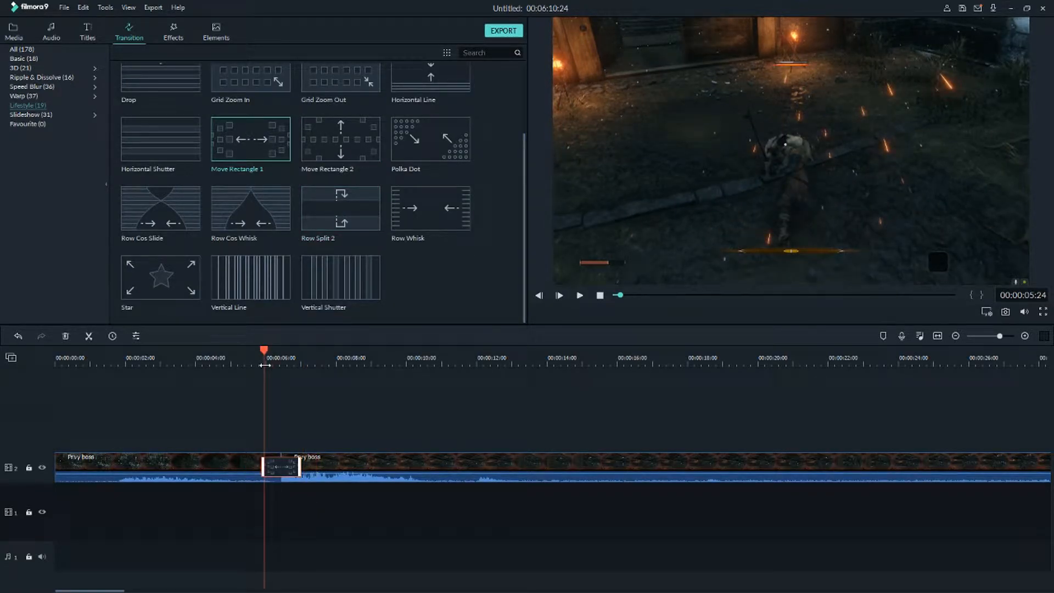
{"action": "key", "text": "space"}
{"action": "key", "text": "space"}
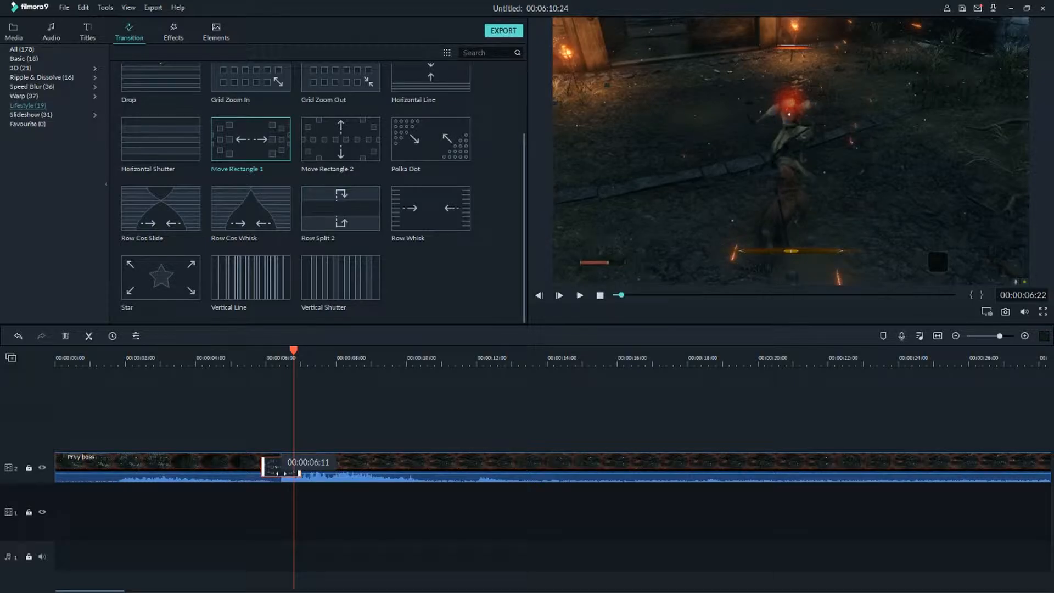
{"action": "key", "text": "Delete"}
Open the Slideshow category and browse through its transitions.
{"action": "left_click", "coordinate": [32, 114]}
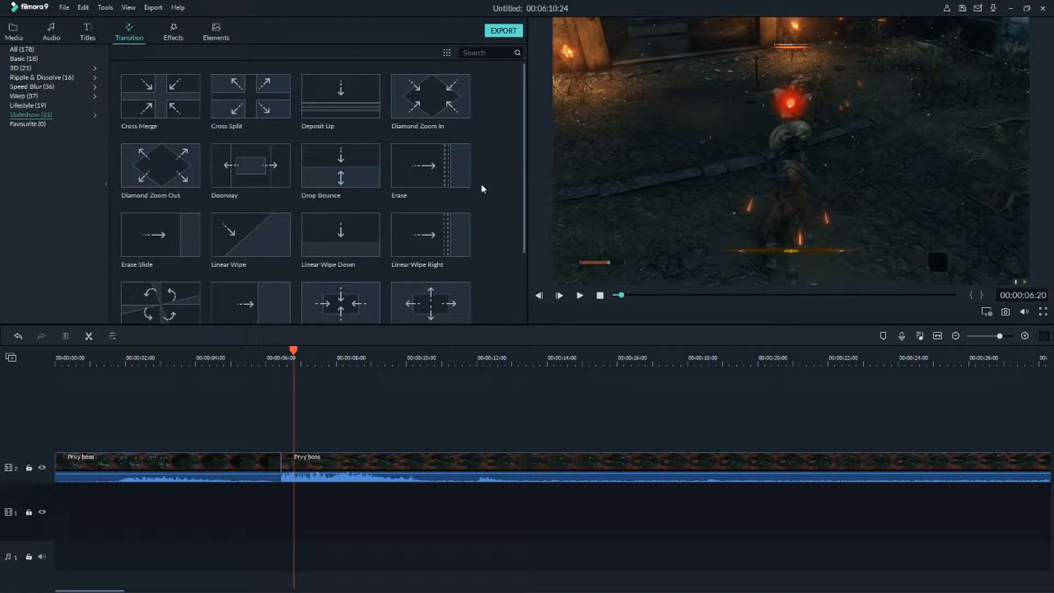
{"action": "scroll", "coordinate": [476, 190], "scroll_direction": "down", "scroll_amount": 5}
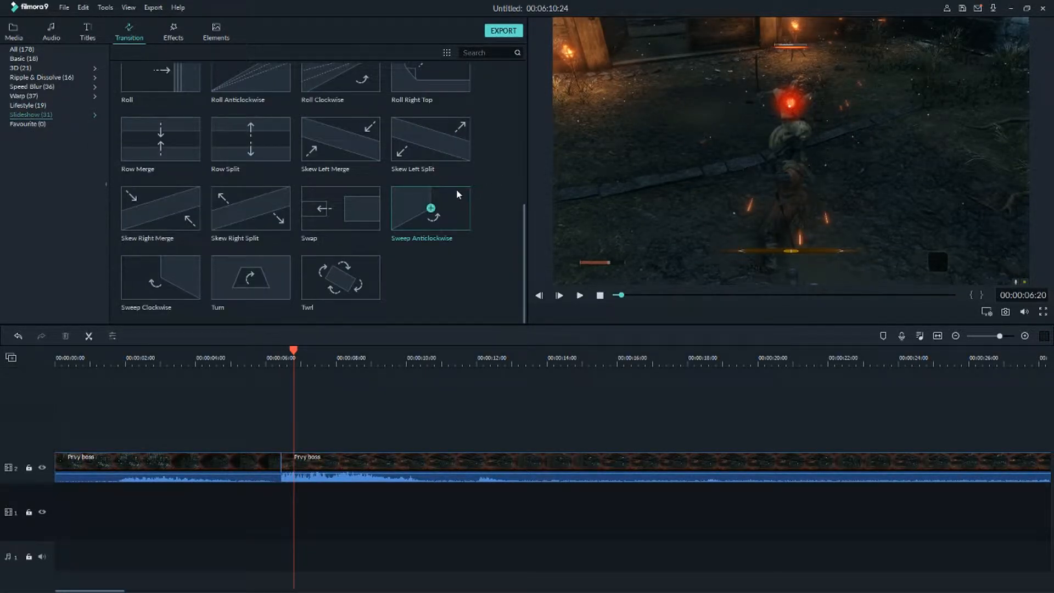
{"action": "scroll", "coordinate": [436, 195], "scroll_direction": "up", "scroll_amount": 5}
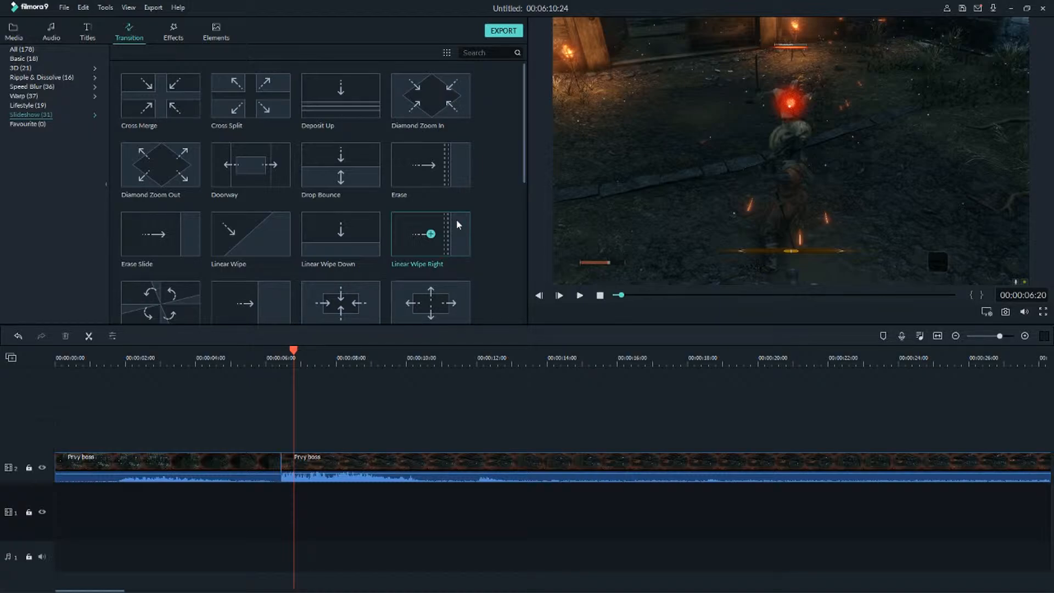
{"action": "scroll", "coordinate": [457, 219], "scroll_direction": "down", "scroll_amount": 5}
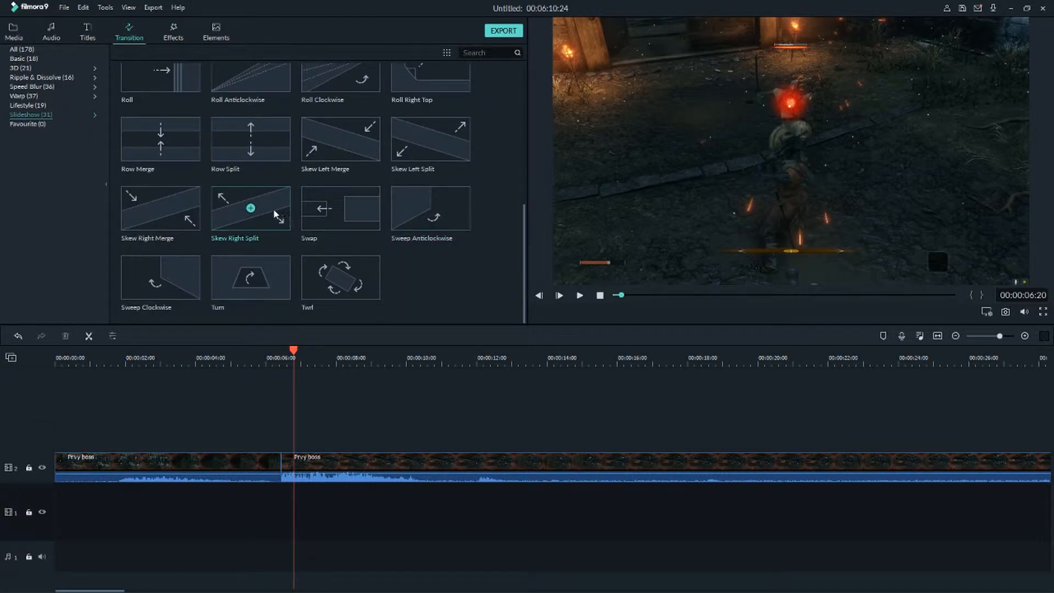
{"action": "scroll", "coordinate": [214, 190], "scroll_direction": "up", "scroll_amount": 3}
{"action": "scroll", "coordinate": [220, 189], "scroll_direction": "up", "scroll_amount": 2}
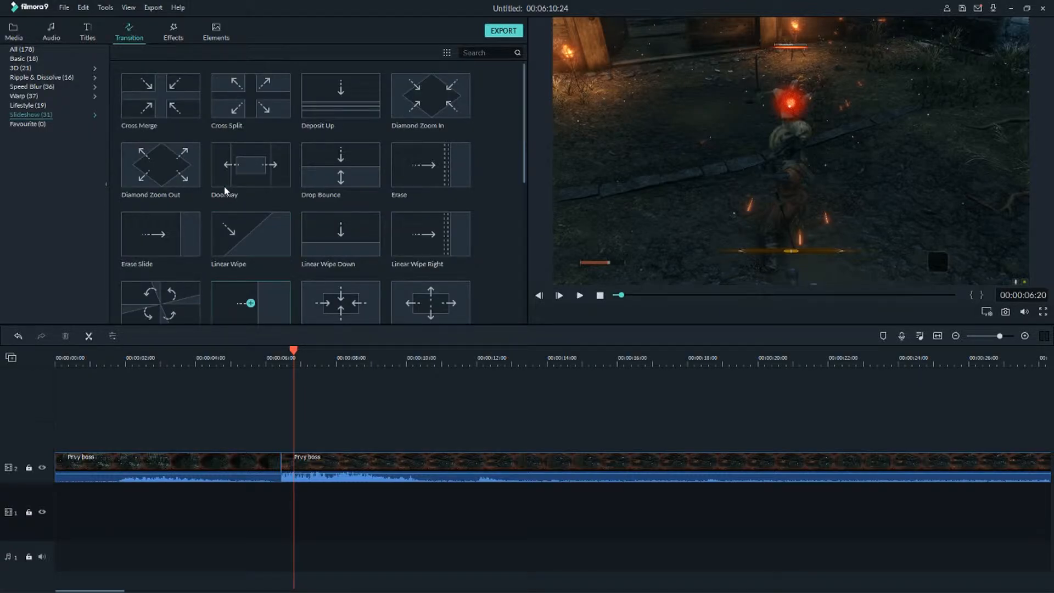
{"action": "scroll", "coordinate": [223, 187], "scroll_direction": "down", "scroll_amount": 5}
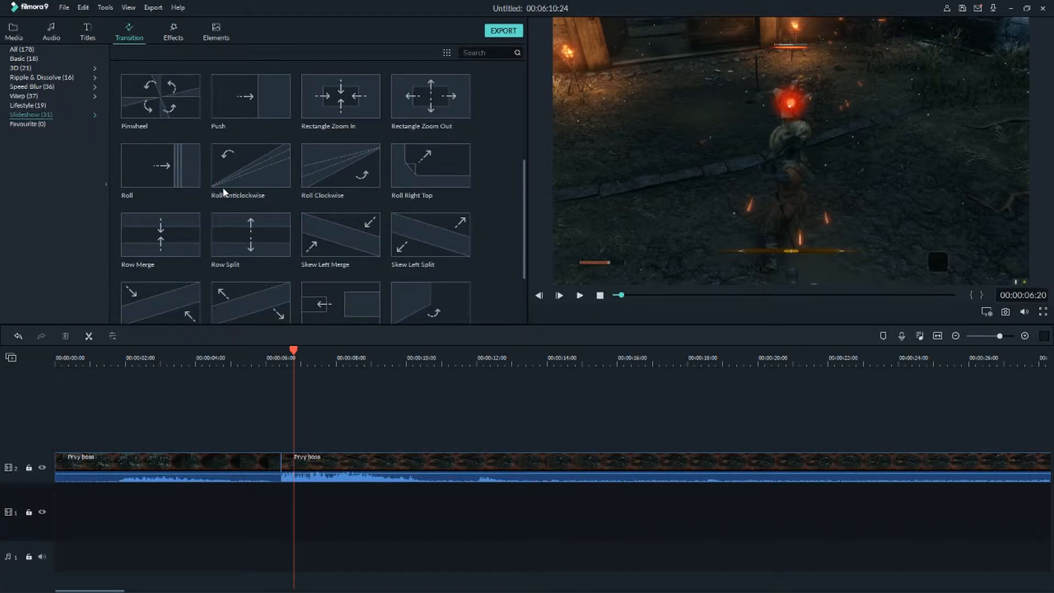
Apply the Swap transition at the cut and play it back from just before the cut.
{"action": "left_click_drag", "start_coordinate": [295, 430], "coordinate": [261, 468]}
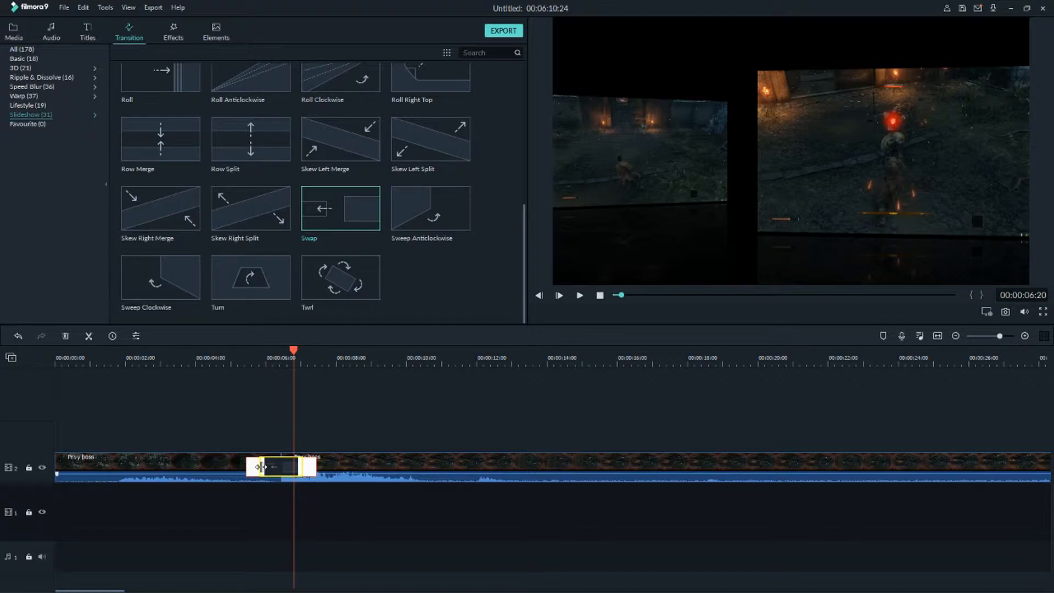
{"action": "left_click_drag", "start_coordinate": [260, 467], "coordinate": [261, 467]}
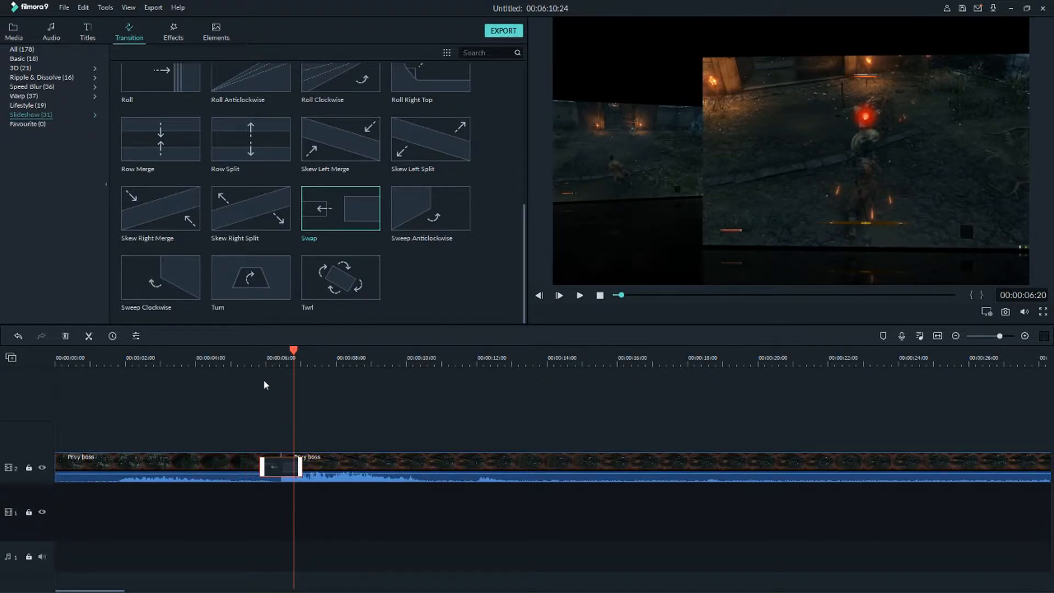
{"action": "left_click", "coordinate": [263, 358]}
{"action": "left_click", "coordinate": [248, 358]}
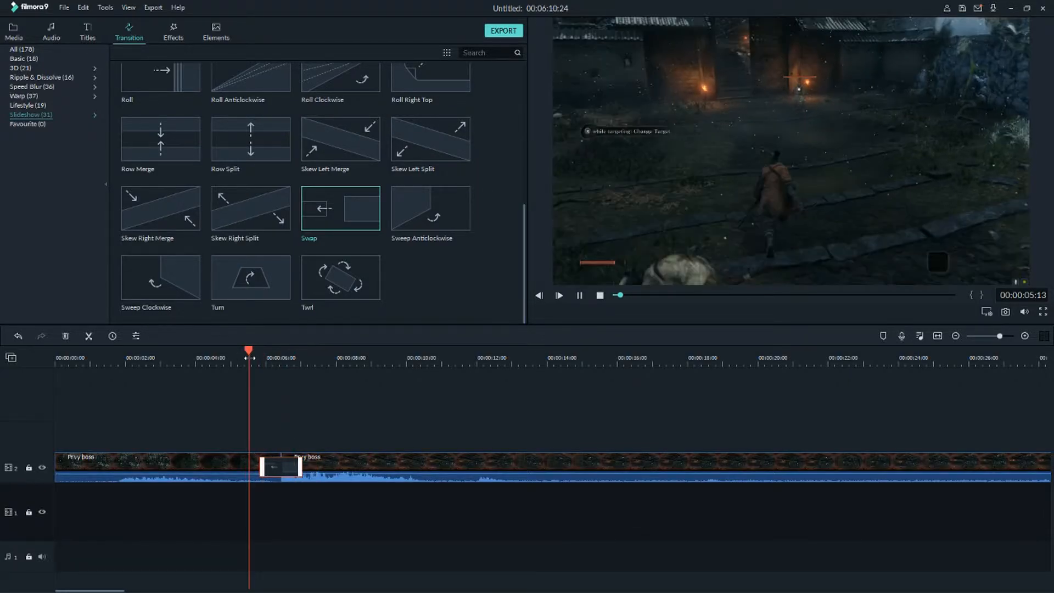
{"action": "key", "text": "space"}
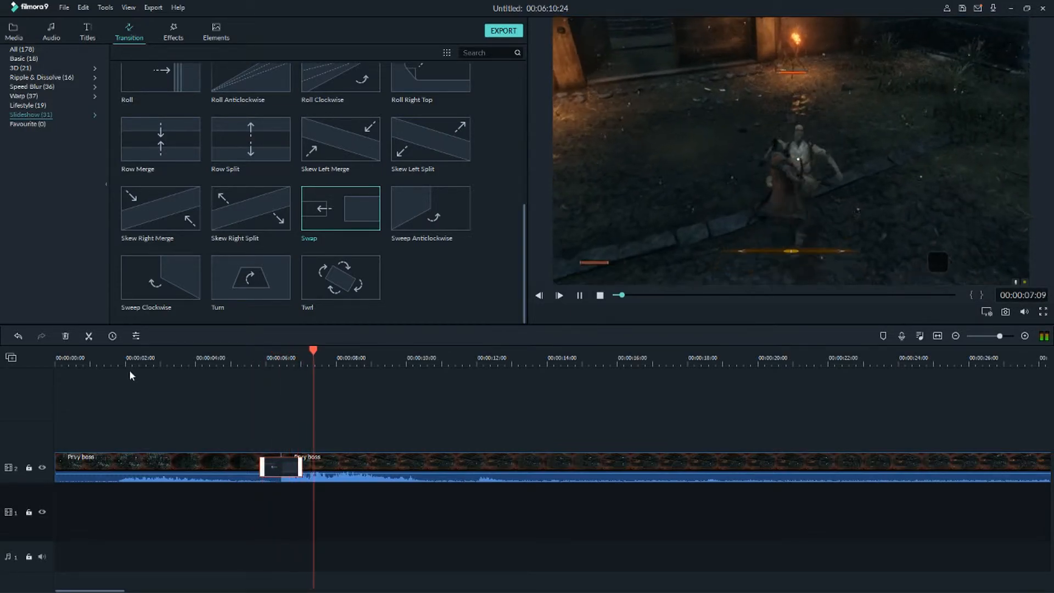
{"action": "key", "text": "space"}
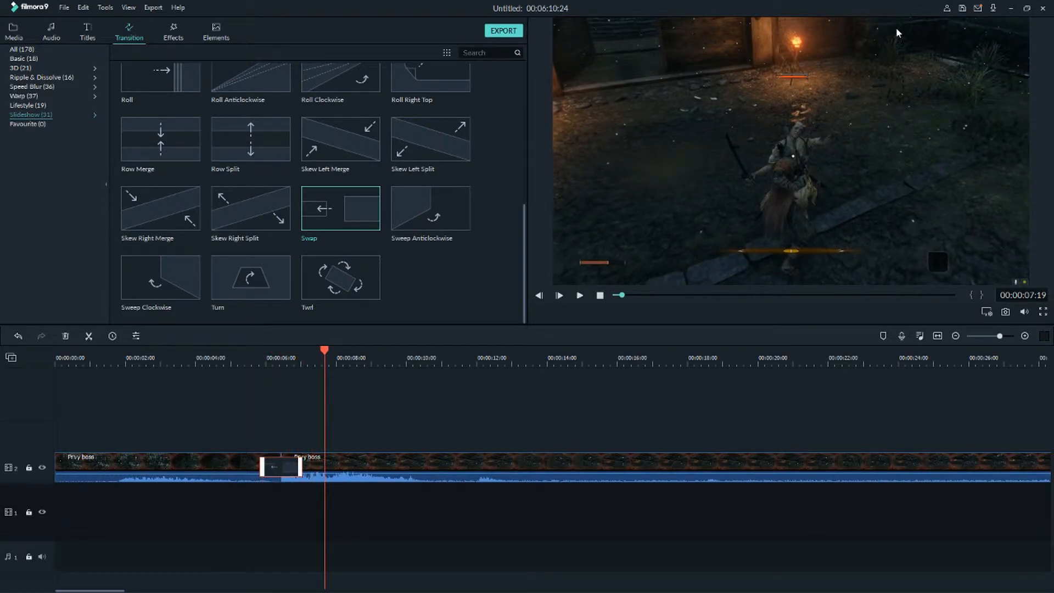